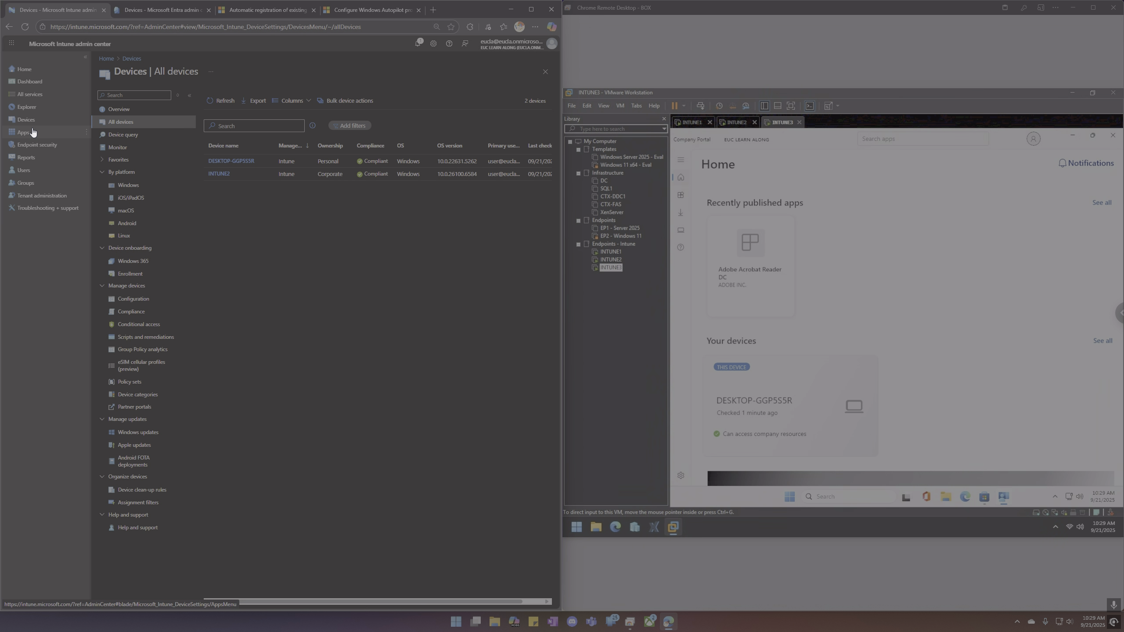
Open the Devices | Enrollment page with the Windows enrollment and Autopilot options.
left_click(113, 274)
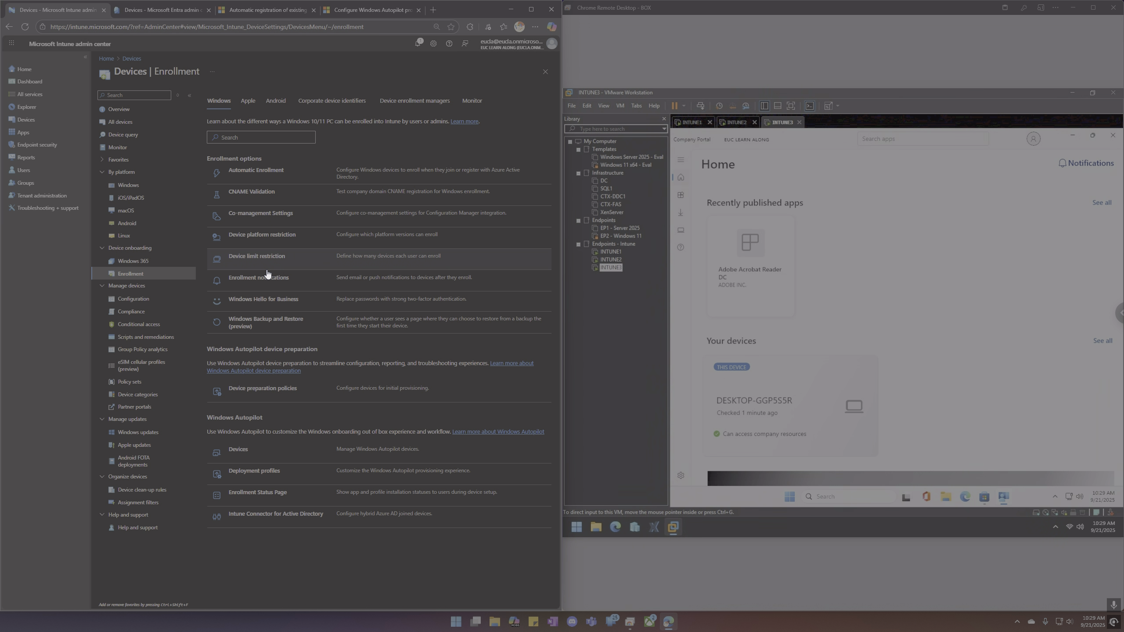
Set Windows (MDM) Personally owned to Block in the All Users default restriction and save.
left_click(260, 235)
left_click(239, 208)
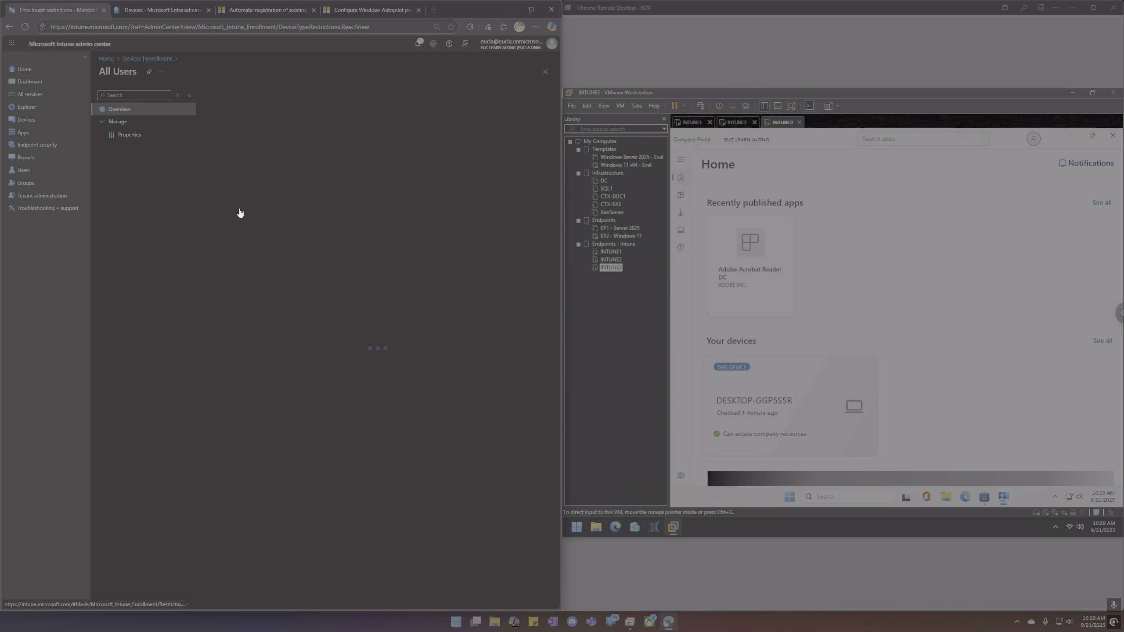
left_click(129, 134)
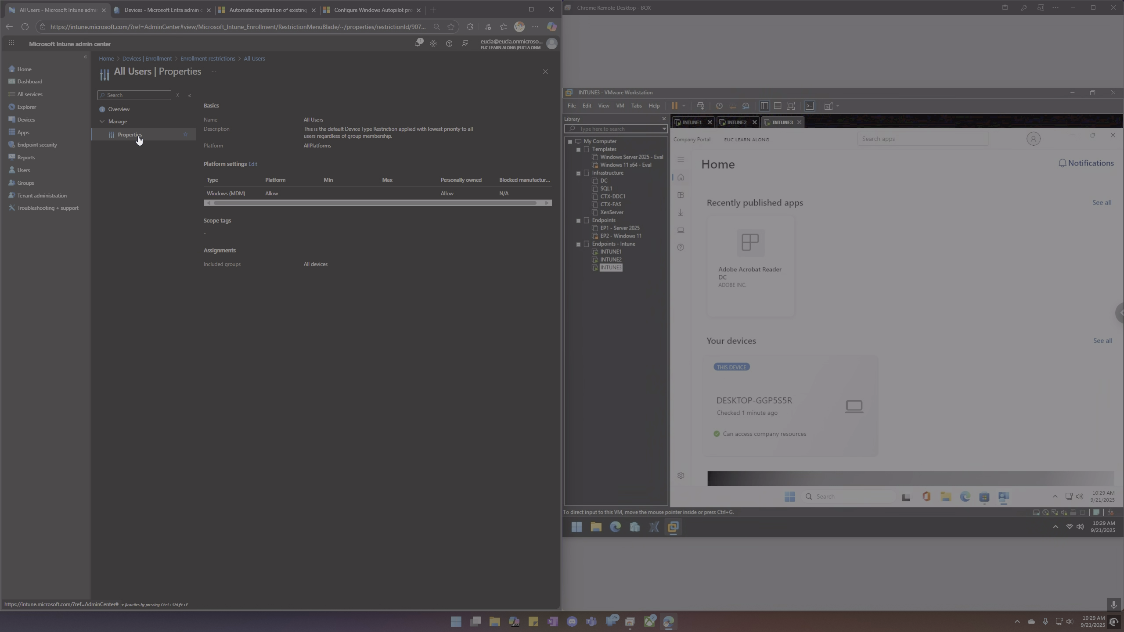
left_click(253, 163)
left_click(411, 255)
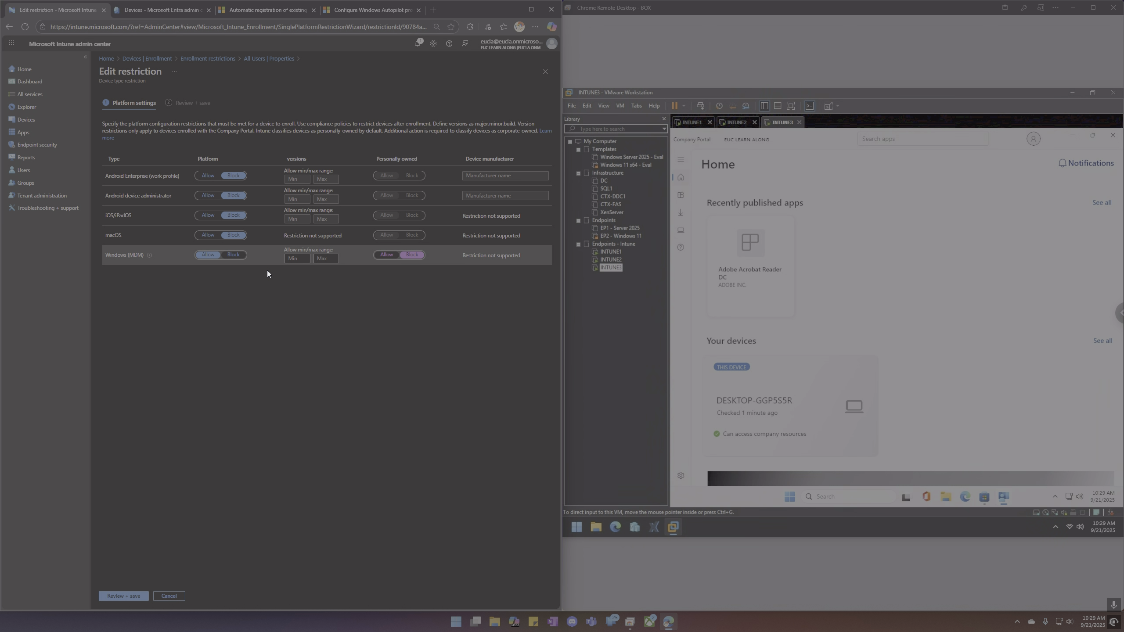
left_click(128, 589)
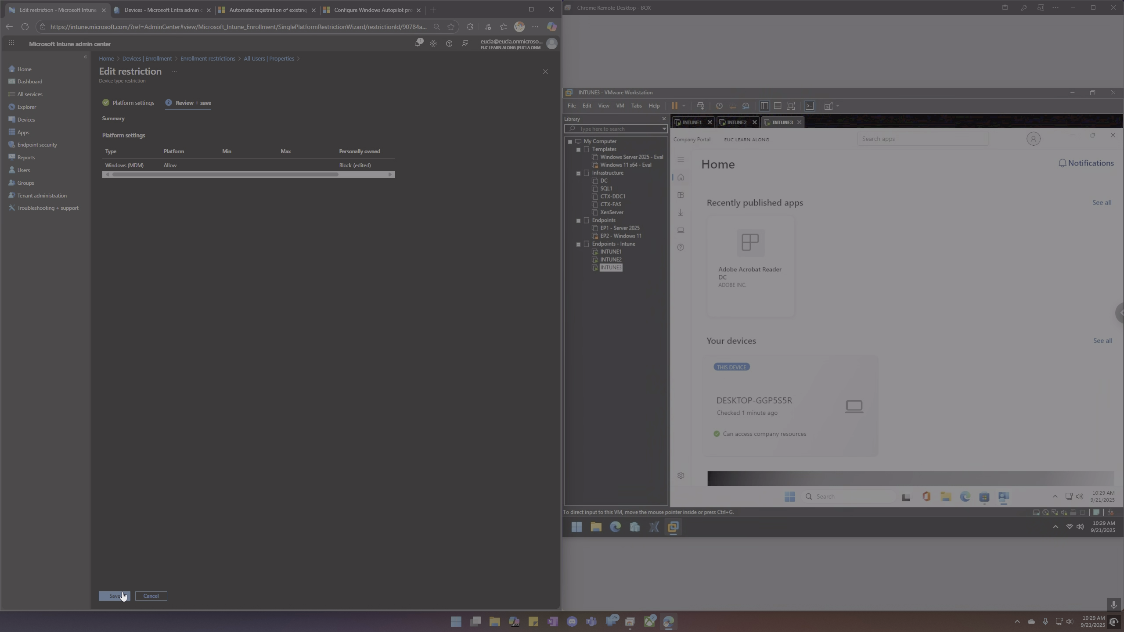
left_click(121, 594)
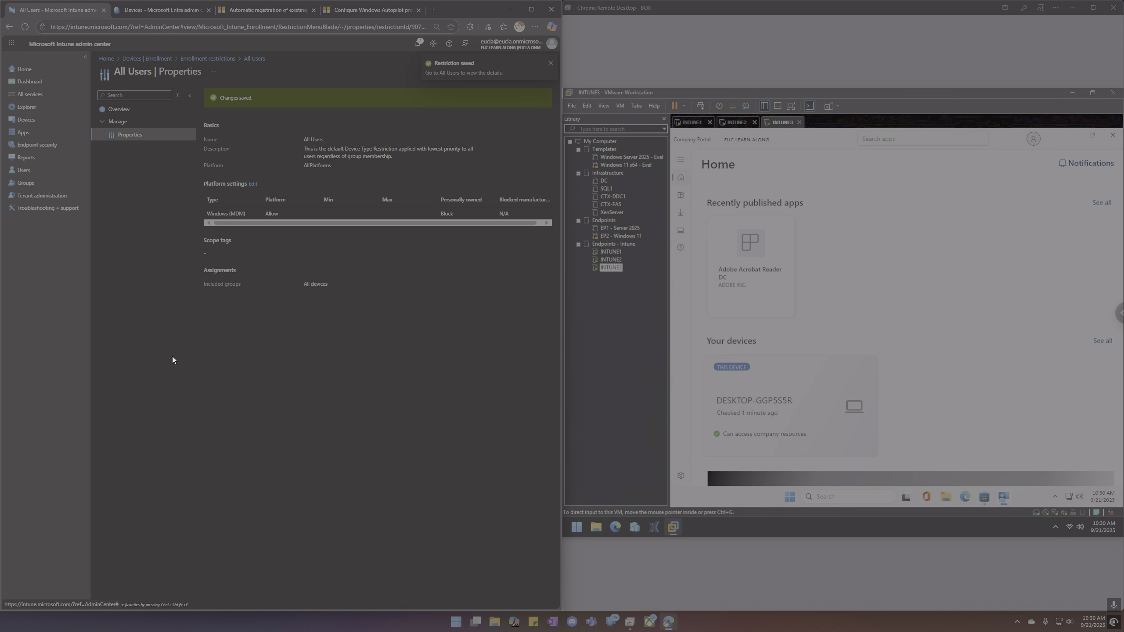
left_click(208, 59)
Return to Devices | Enrollment and open the Autopilot deployment profiles, showing Enterprise_Deployment.
left_click(164, 60)
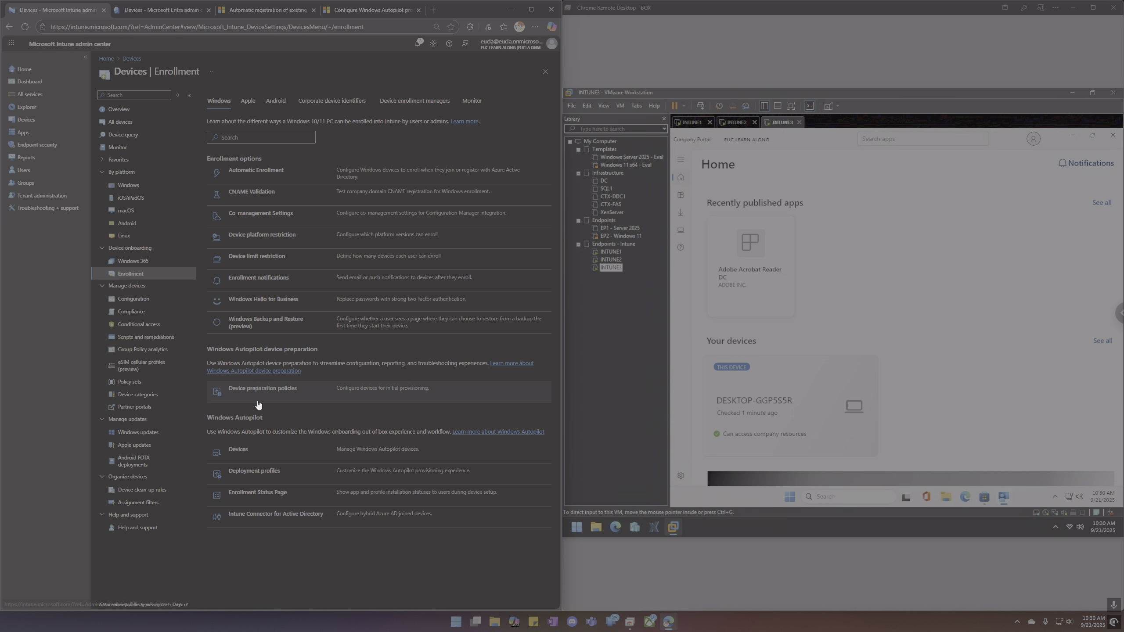
left_click(251, 471)
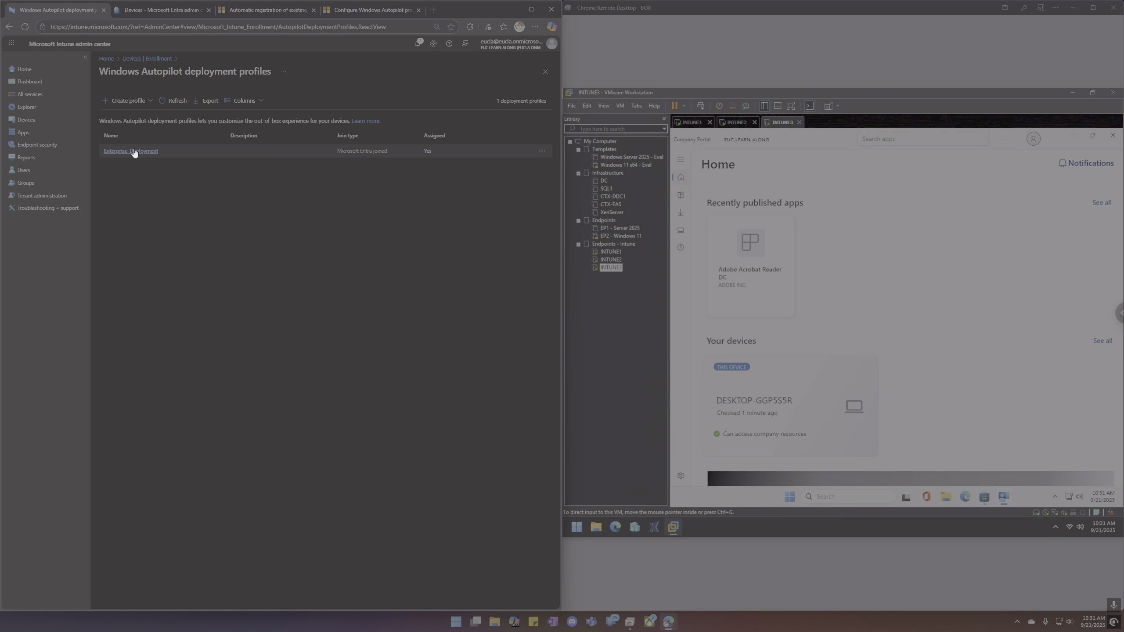
Inspect the INTUNE1 and INTUNE2 Autopilot devices, confirming the Enterprise group tag and assigned profile.
left_click(155, 58)
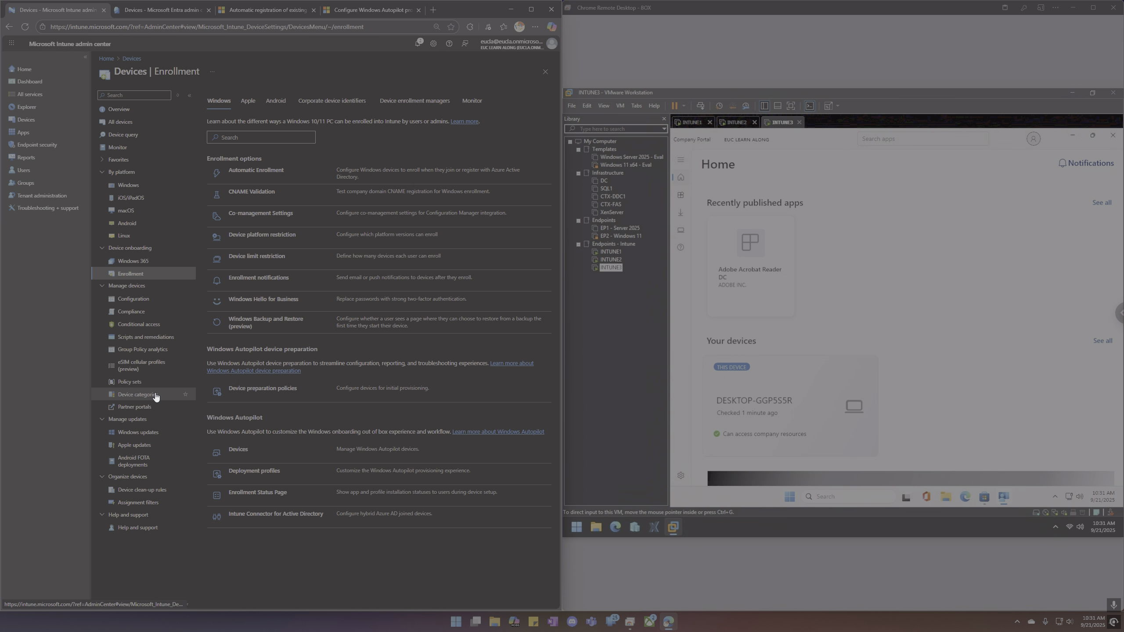
left_click(237, 451)
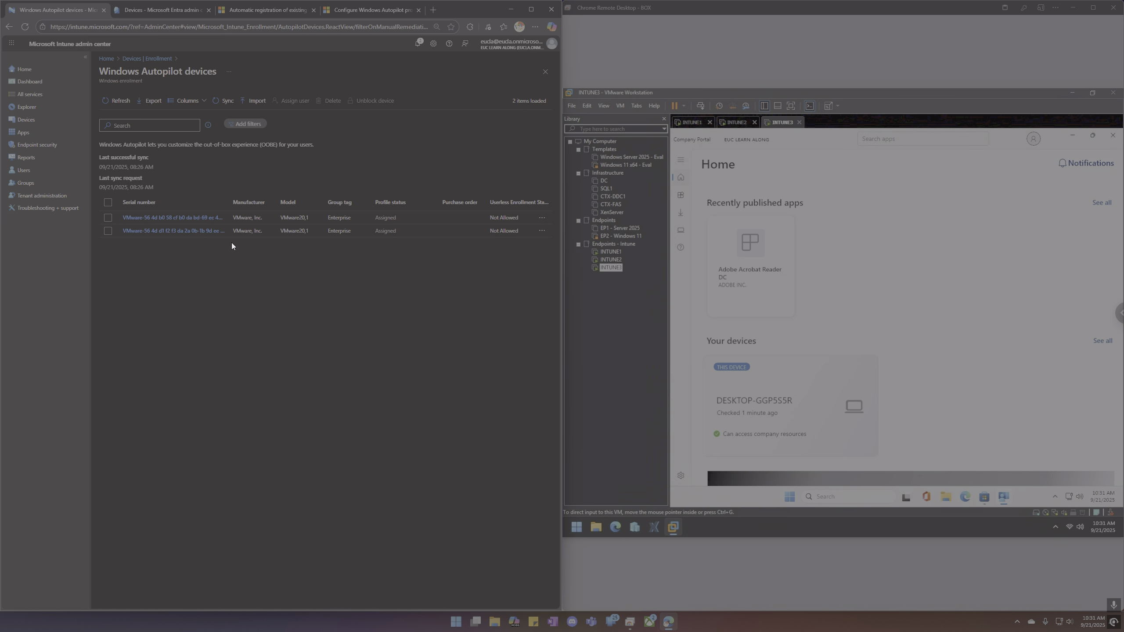
left_click(182, 217)
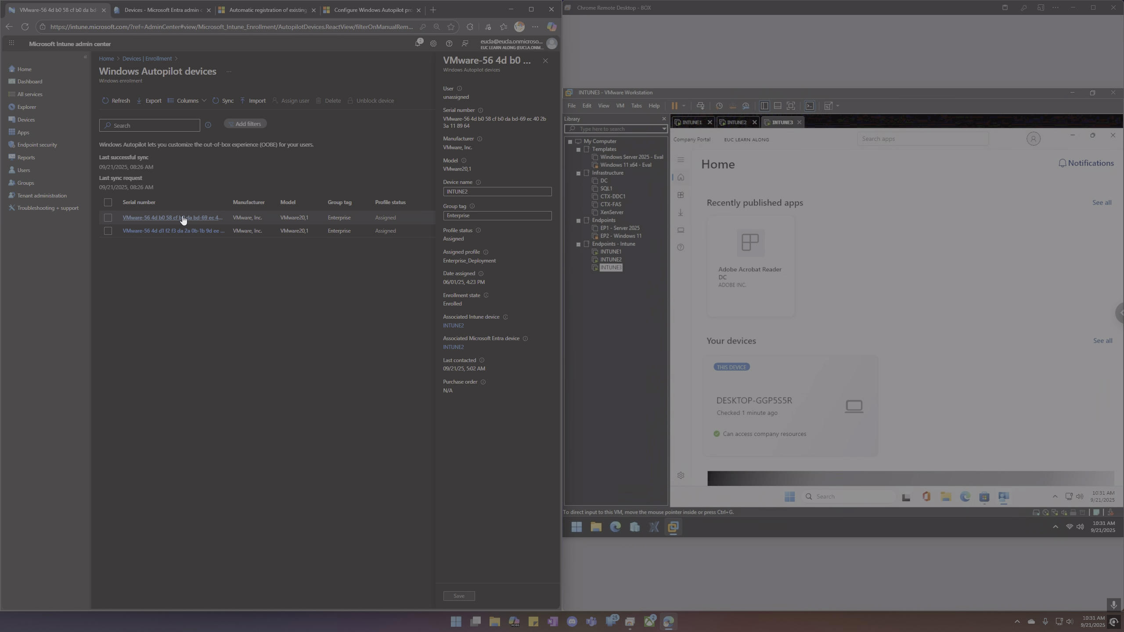
left_click(184, 231)
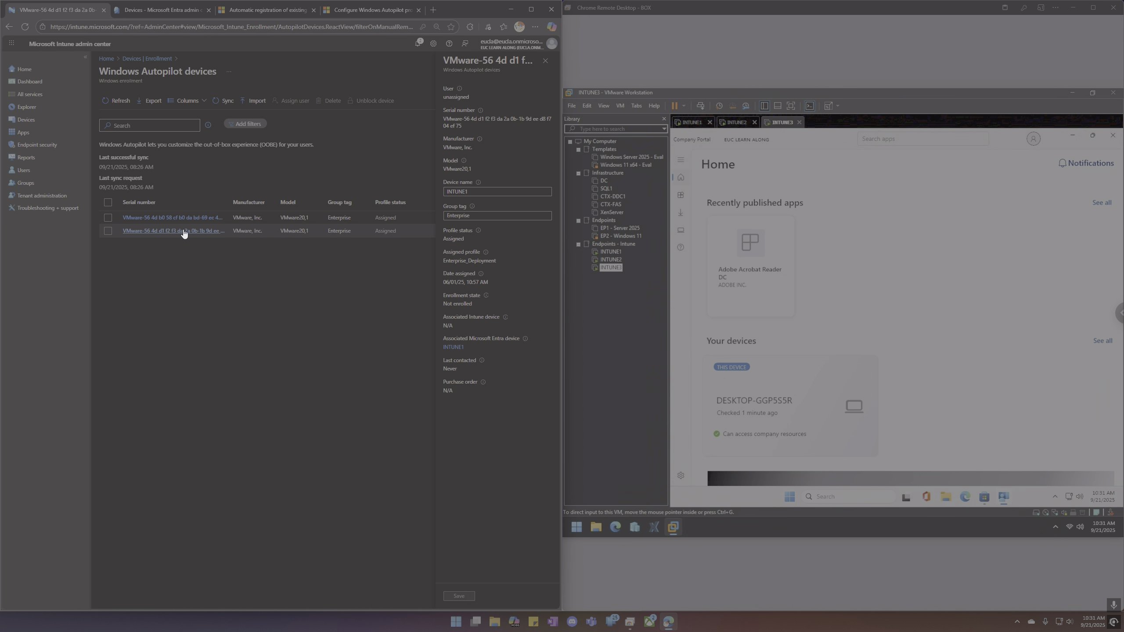
double_click(458, 216)
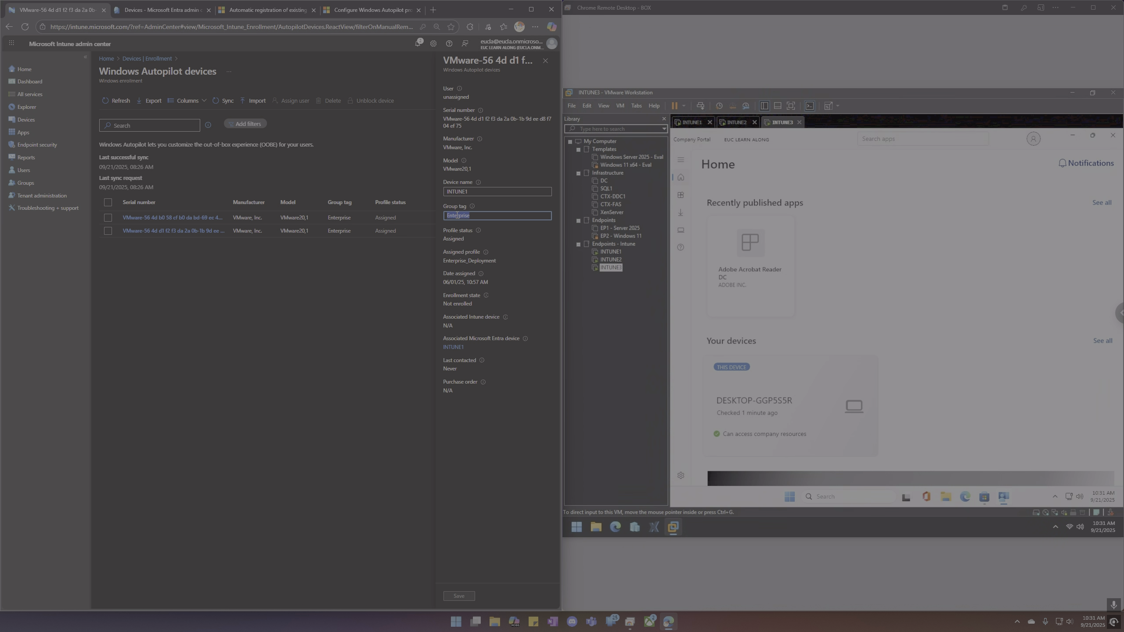
left_click(244, 321)
double_click(462, 216)
left_click(302, 287)
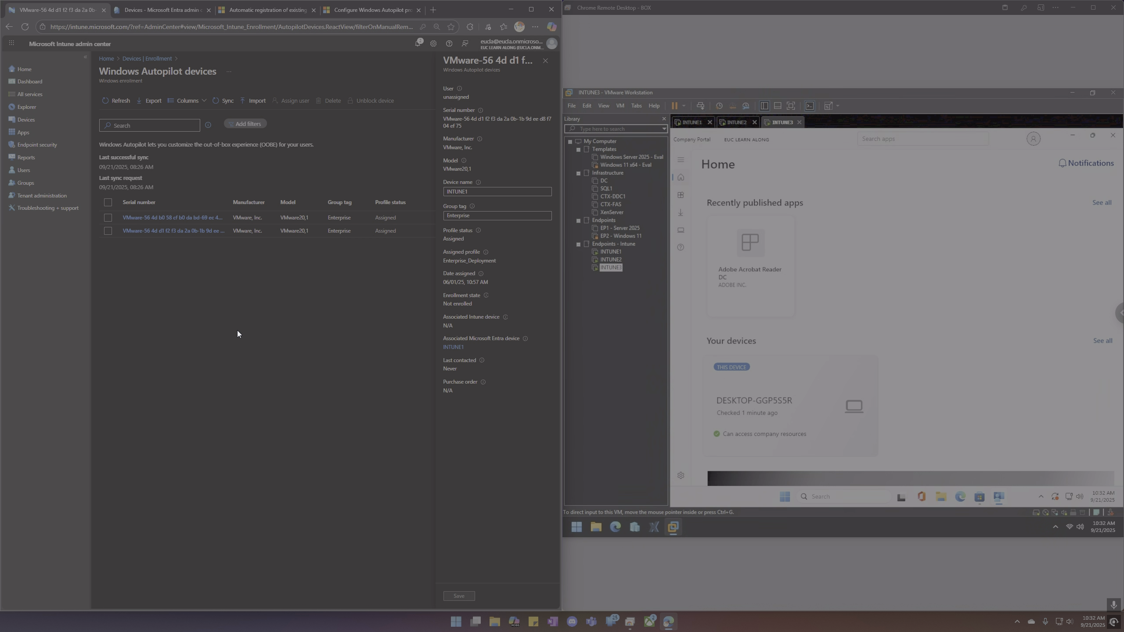
left_click(546, 62)
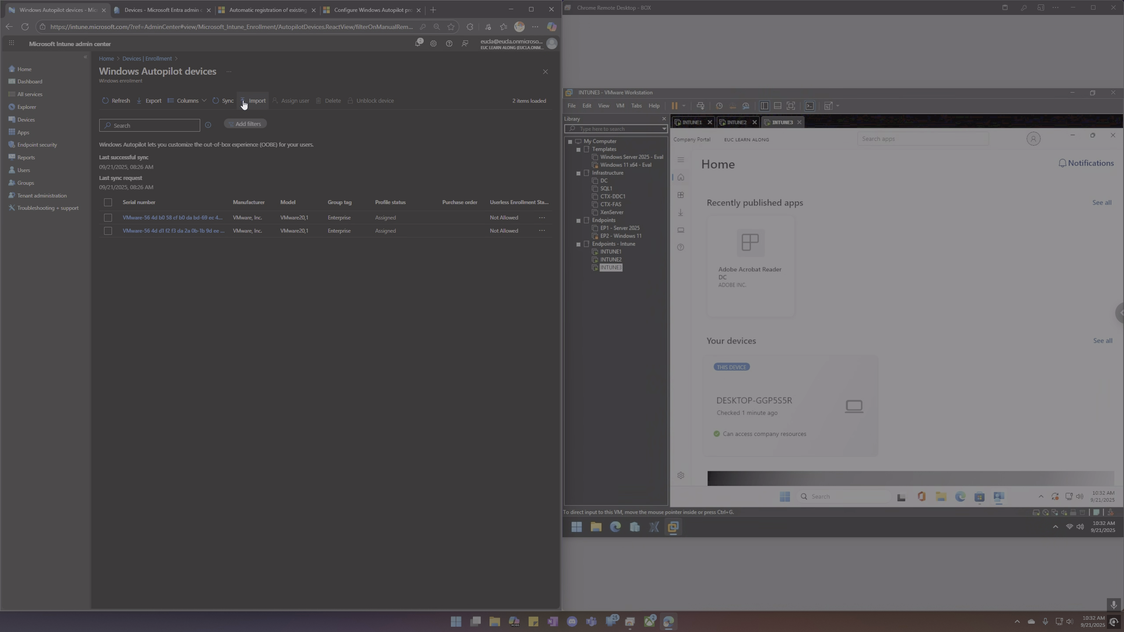
Open Enterprise_Deployment's properties and inspect its Convert all targeted devices to Autopilot setting.
left_click(163, 59)
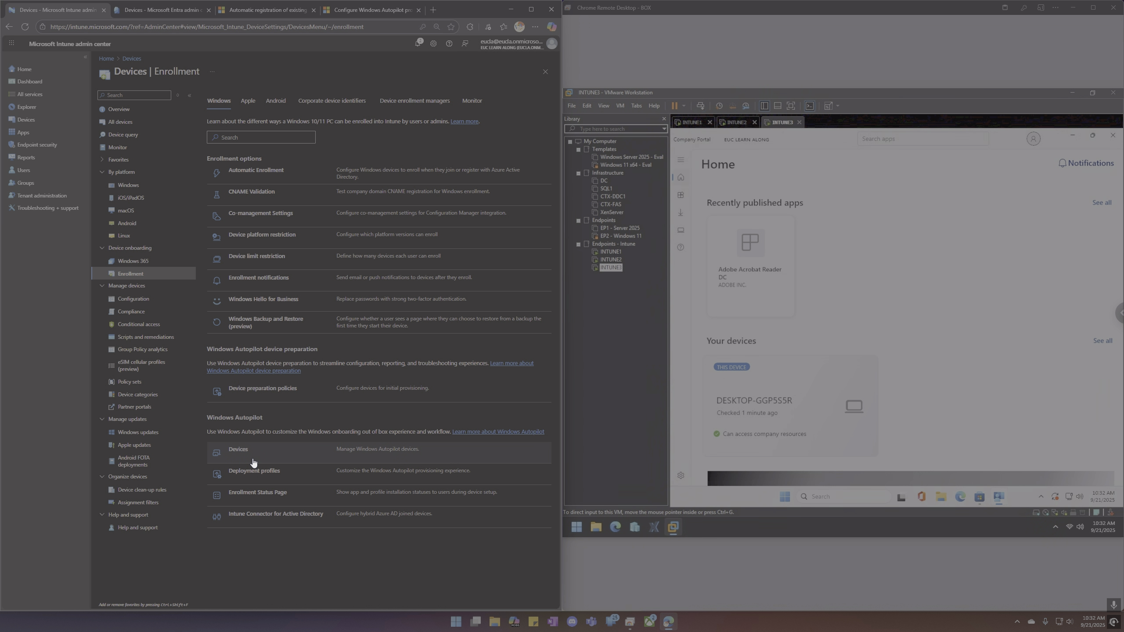
left_click(256, 473)
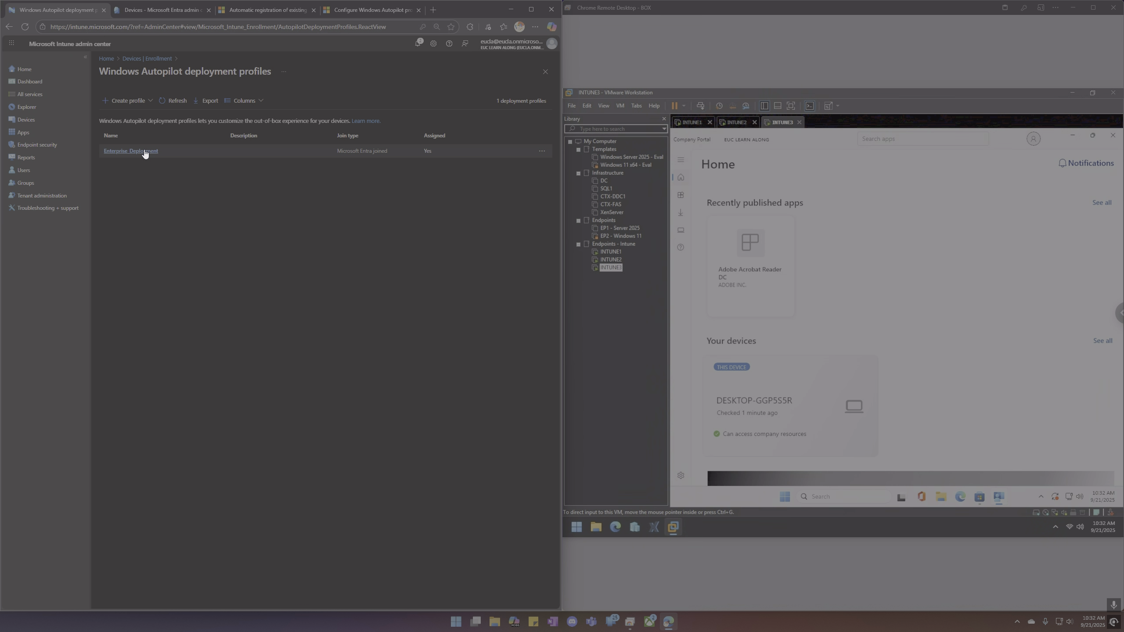
left_click(145, 153)
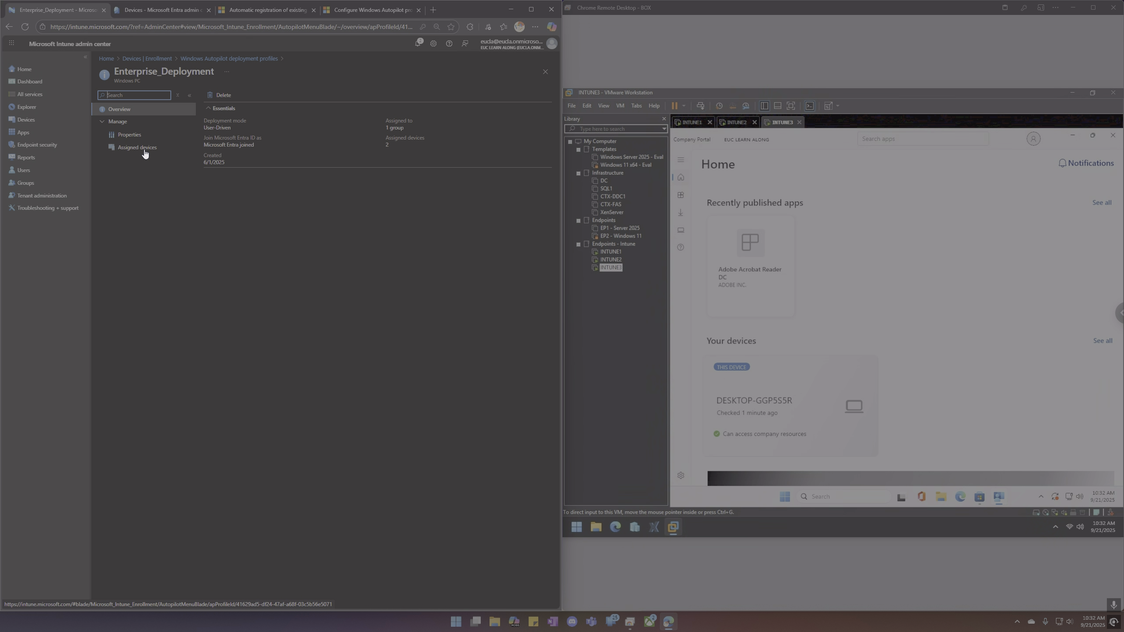
left_click(126, 134)
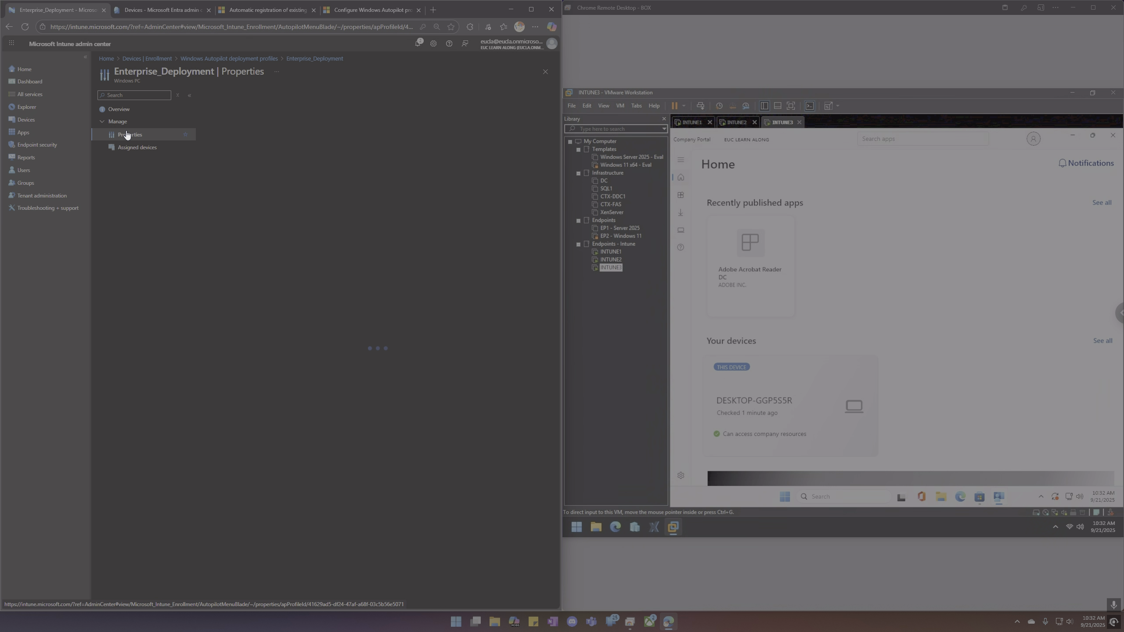
left_click_drag(323, 142, 207, 144)
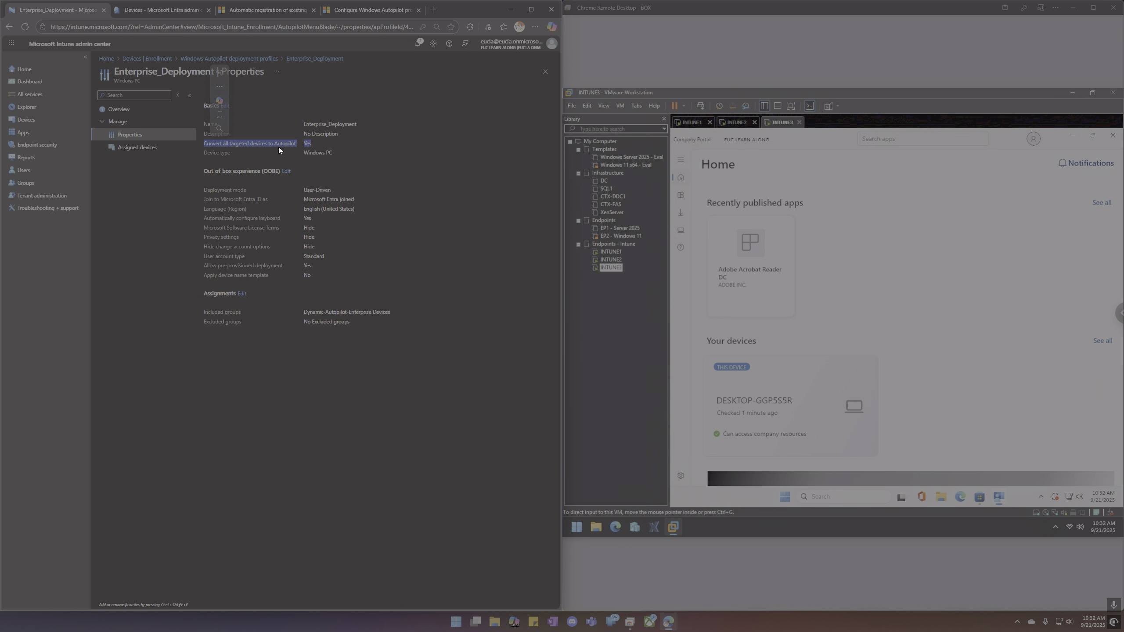
left_click(321, 151)
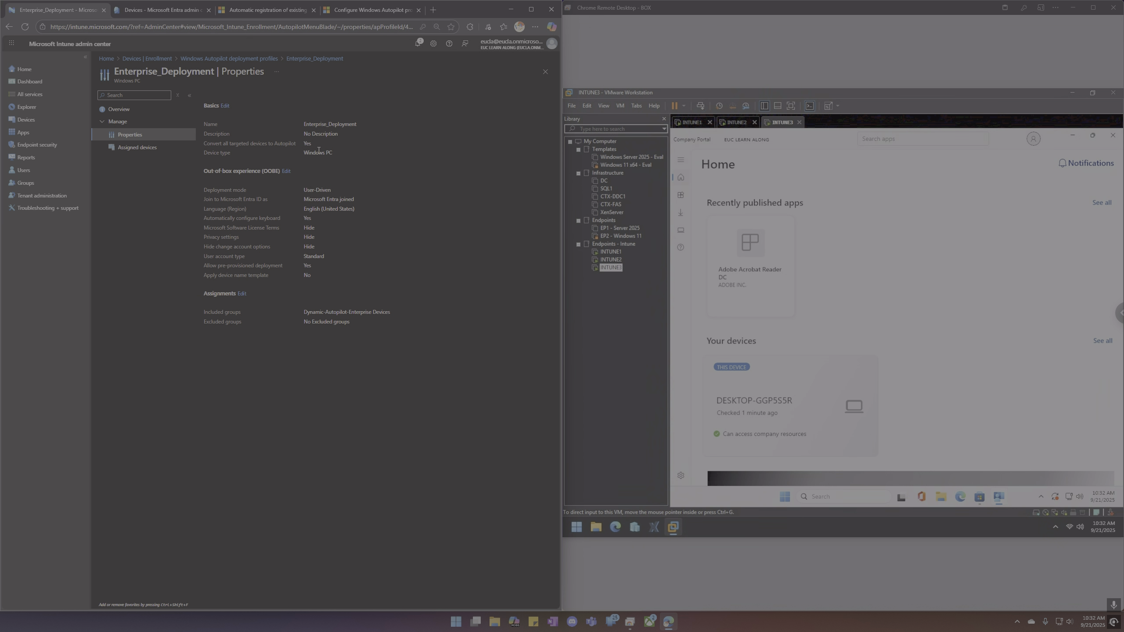
Start a new Windows PC deployment profile, try the convert-to-Autopilot toggle, then discard it.
left_click(248, 59)
left_click(126, 100)
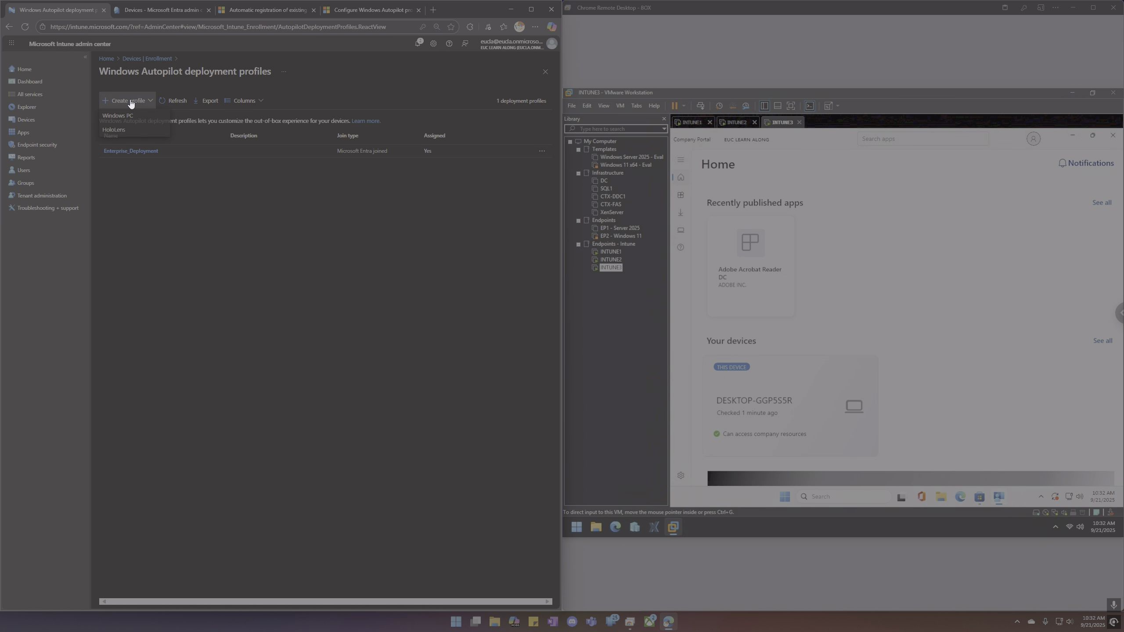
left_click(128, 116)
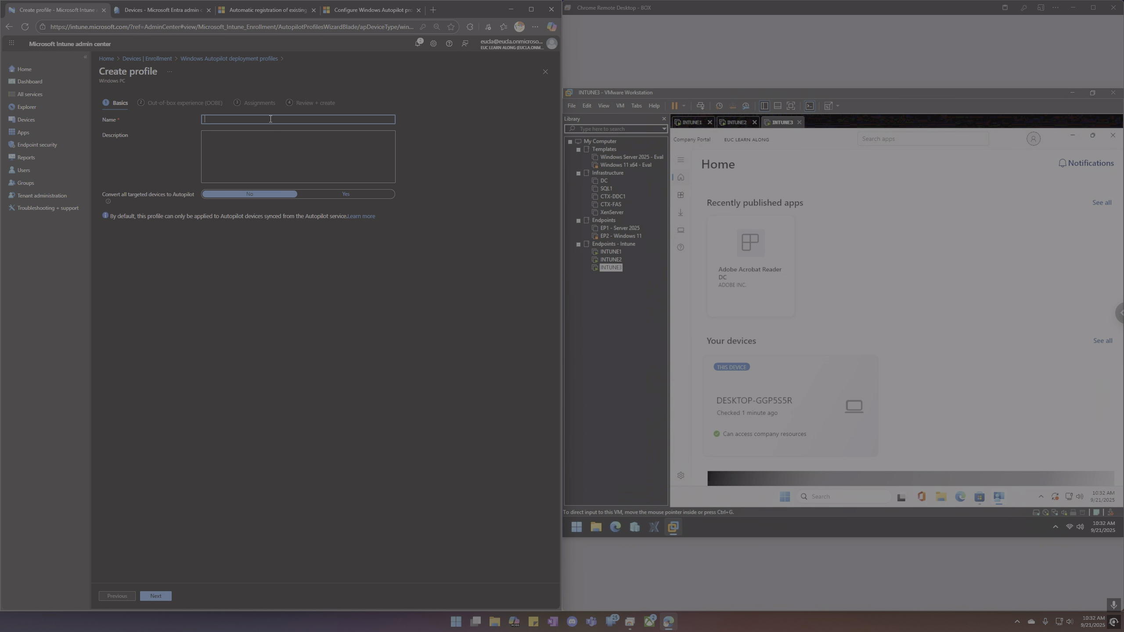
left_click(322, 195)
left_click(275, 198)
left_click(335, 198)
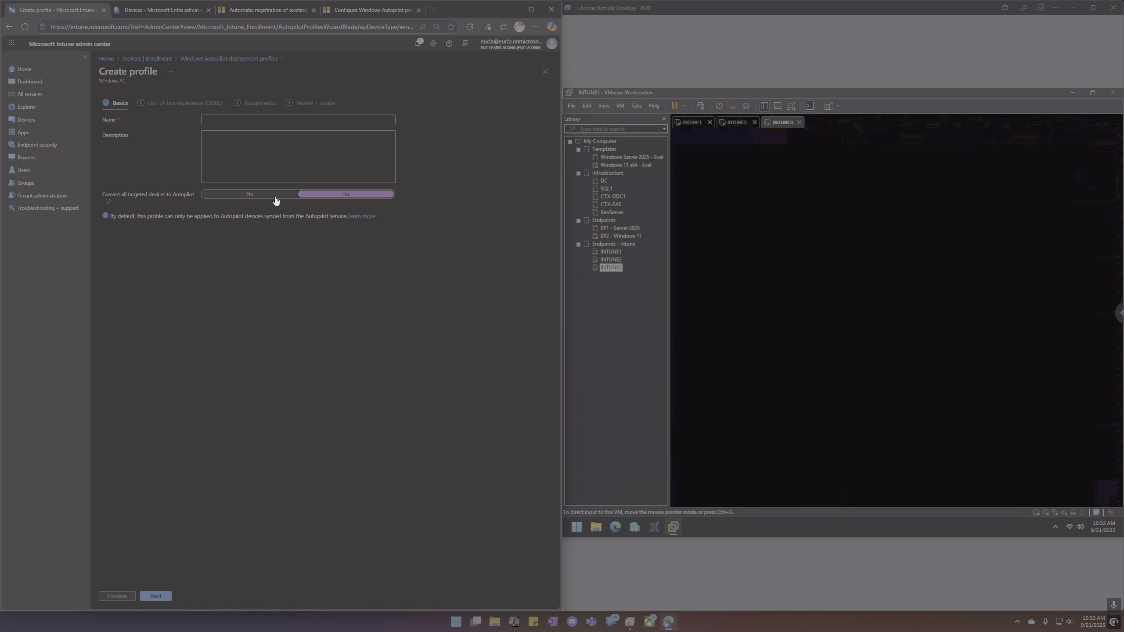
left_click(276, 201)
left_click(328, 198)
left_click(224, 59)
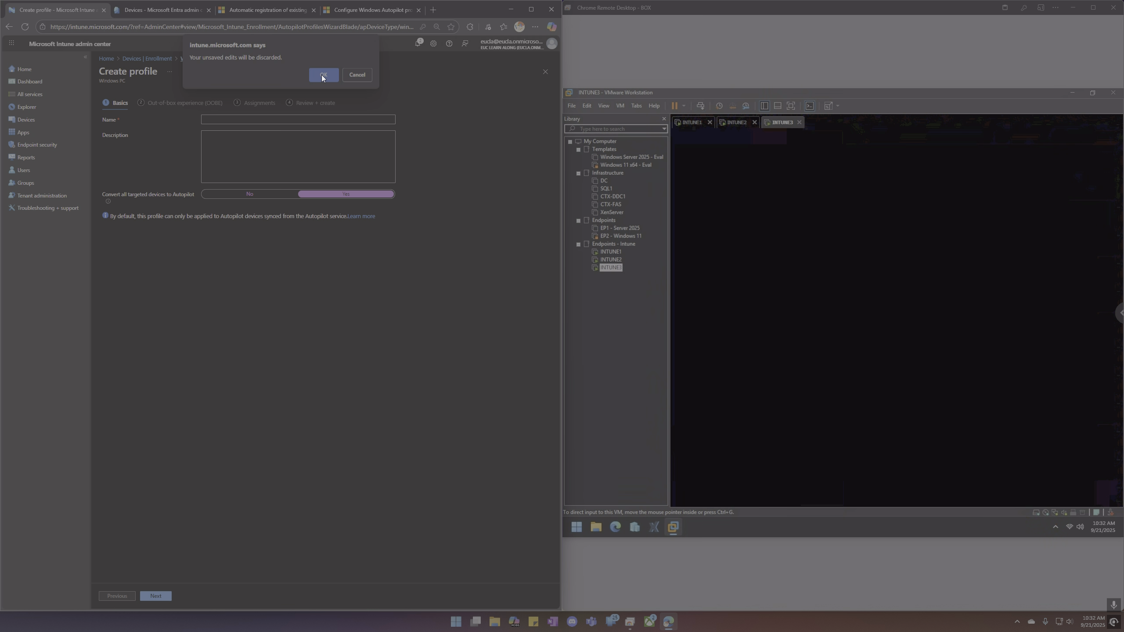
left_click(322, 75)
Copy the Dynamic-Autopilot-Enterprise-Devices included group name from Enterprise_Deployment and go to Groups.
left_click(141, 153)
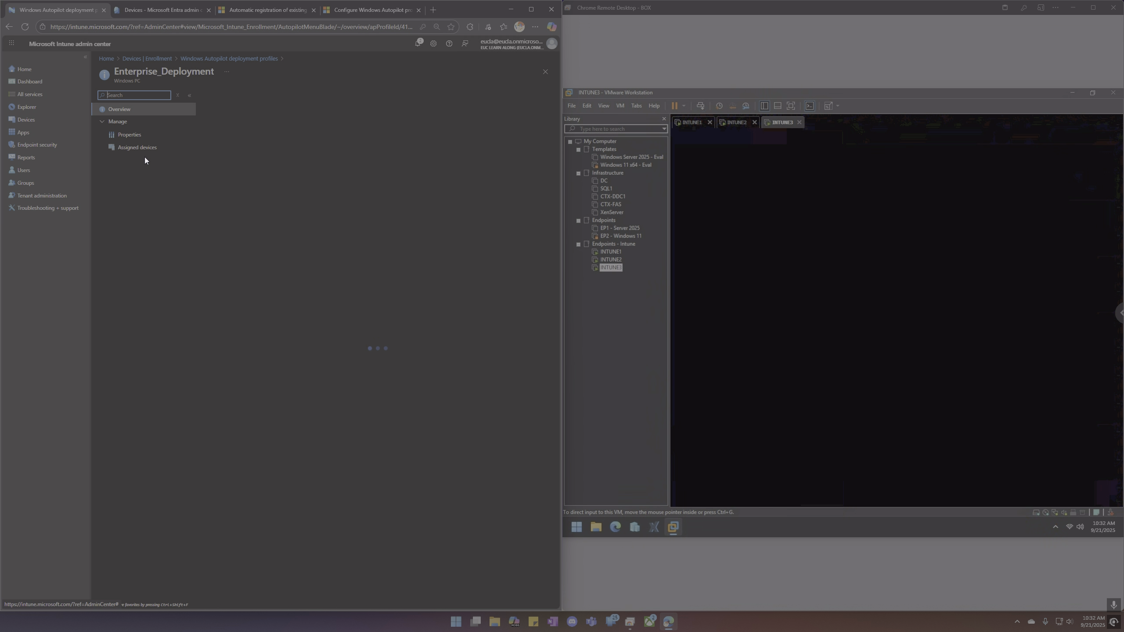
left_click(130, 134)
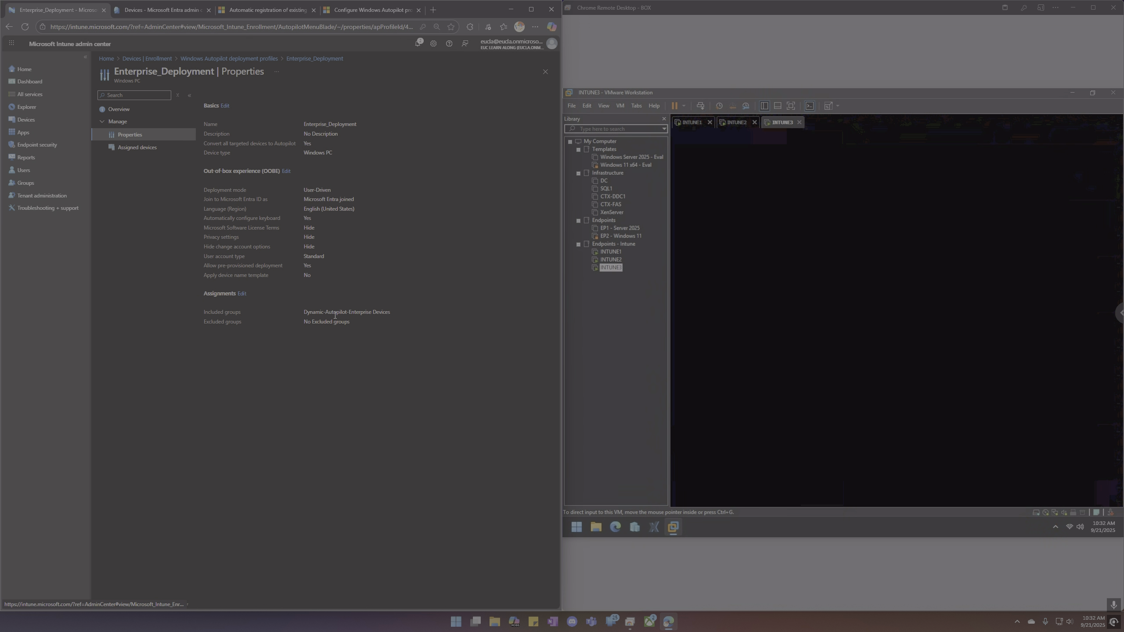
triple_click(333, 312)
key("ctrl+c")
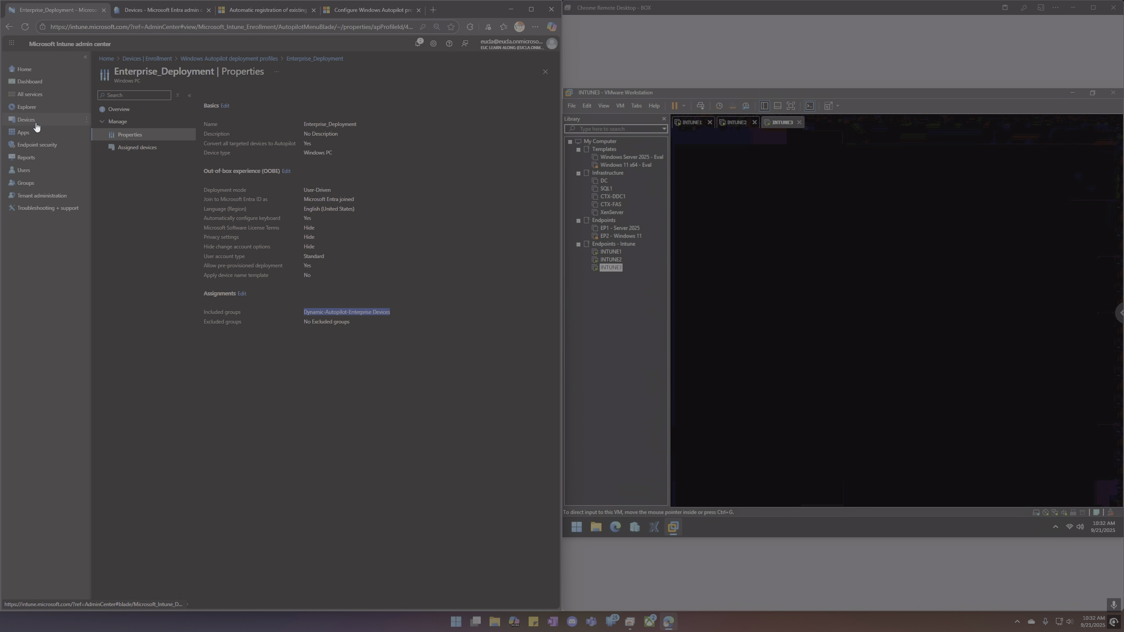
left_click(36, 186)
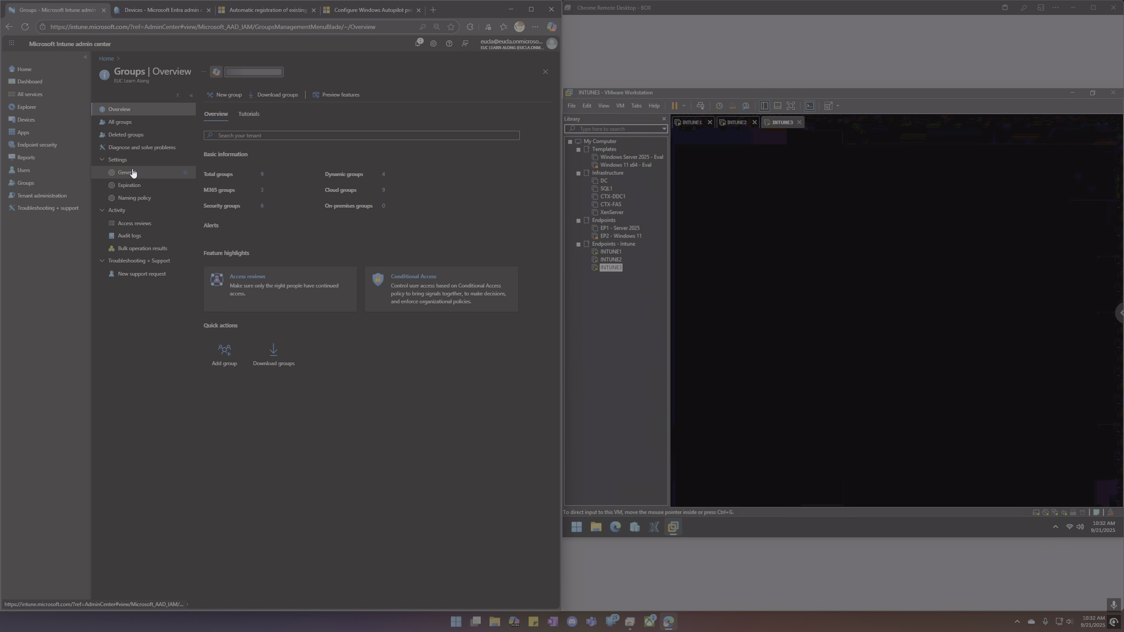
Start a new group named Static-Autopilot-Enterprise Devices, editing the pasted dynamic group name.
left_click(130, 173)
left_click(119, 121)
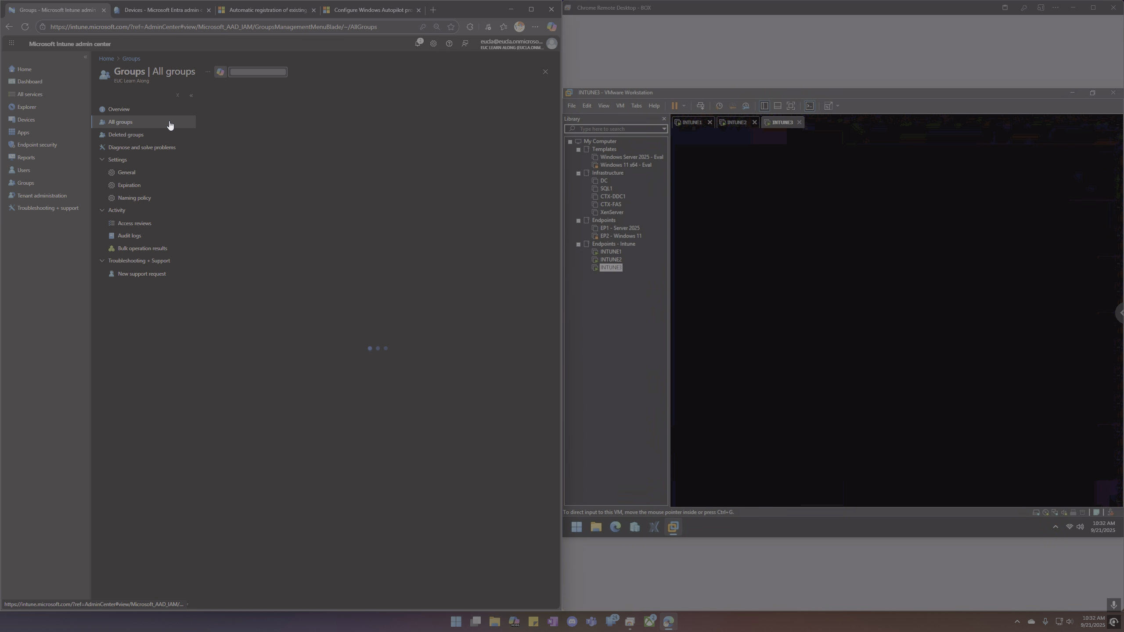
left_click(217, 93)
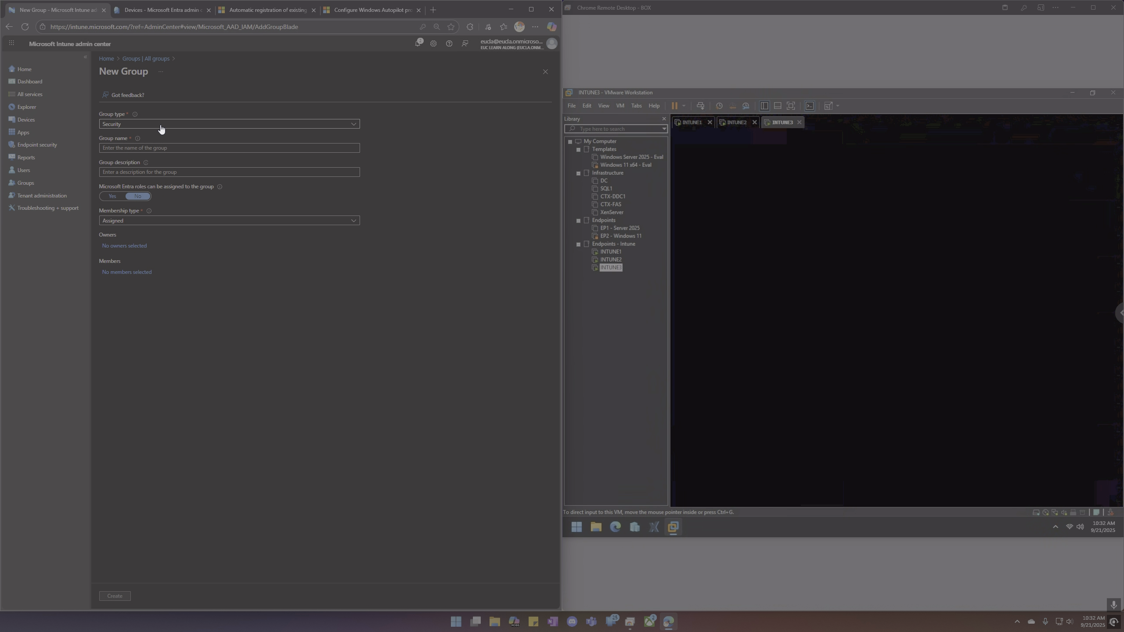
left_click(117, 149)
key("ctrl+v")
double_click(114, 149)
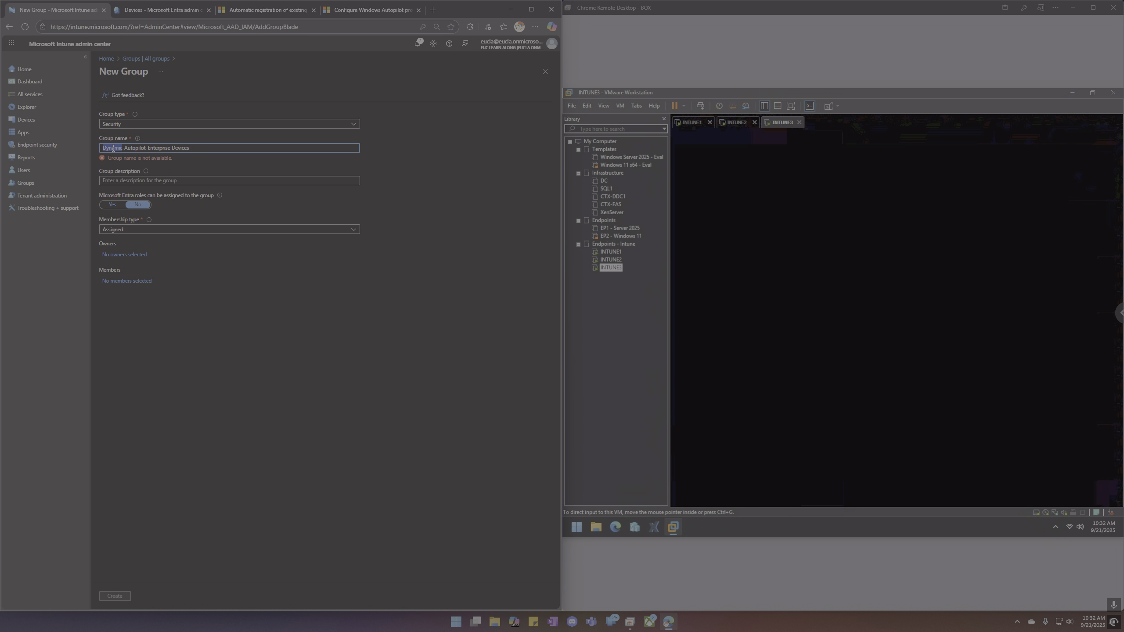
type("Static")
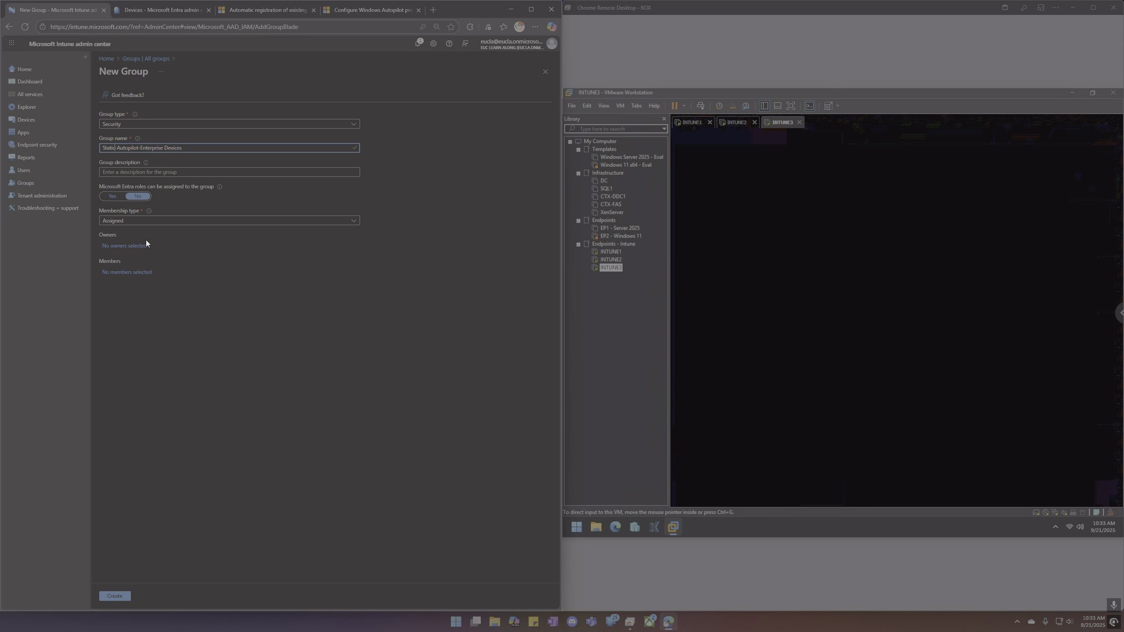
Add DESKTOP-GGP5S5R as an assigned member, create the group, and refresh the group list.
left_click(142, 269)
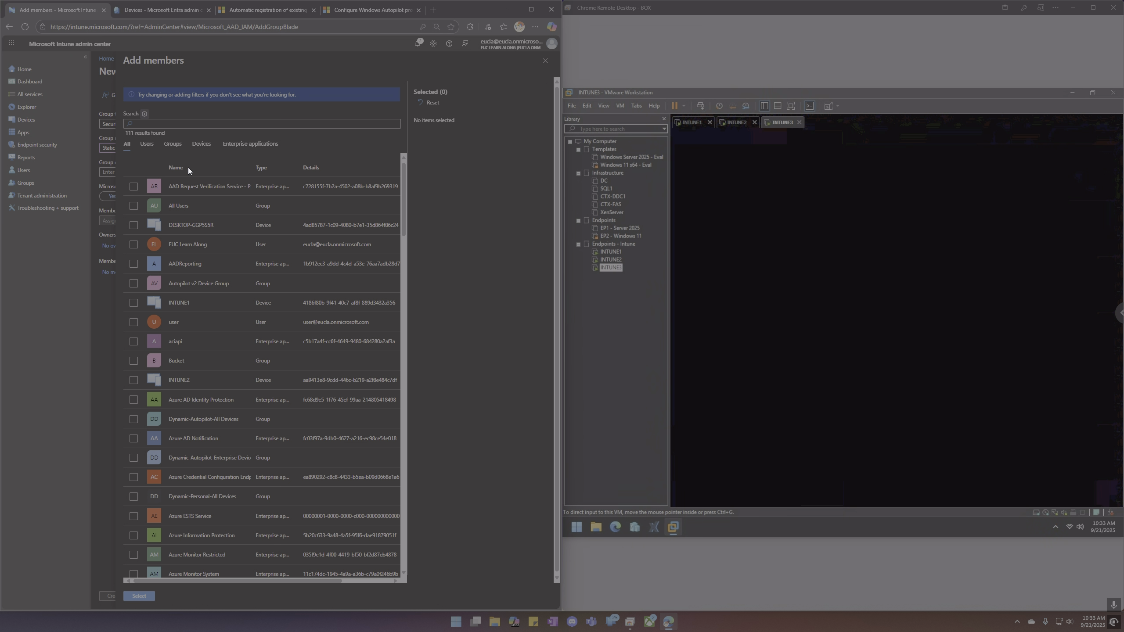
left_click(133, 225)
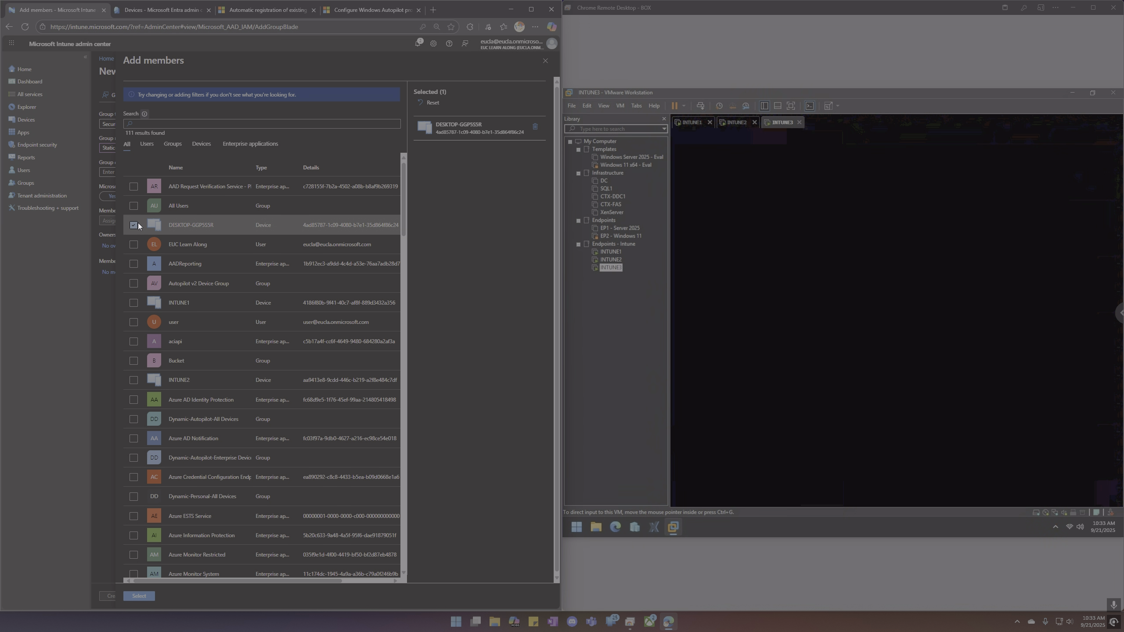
left_click(198, 147)
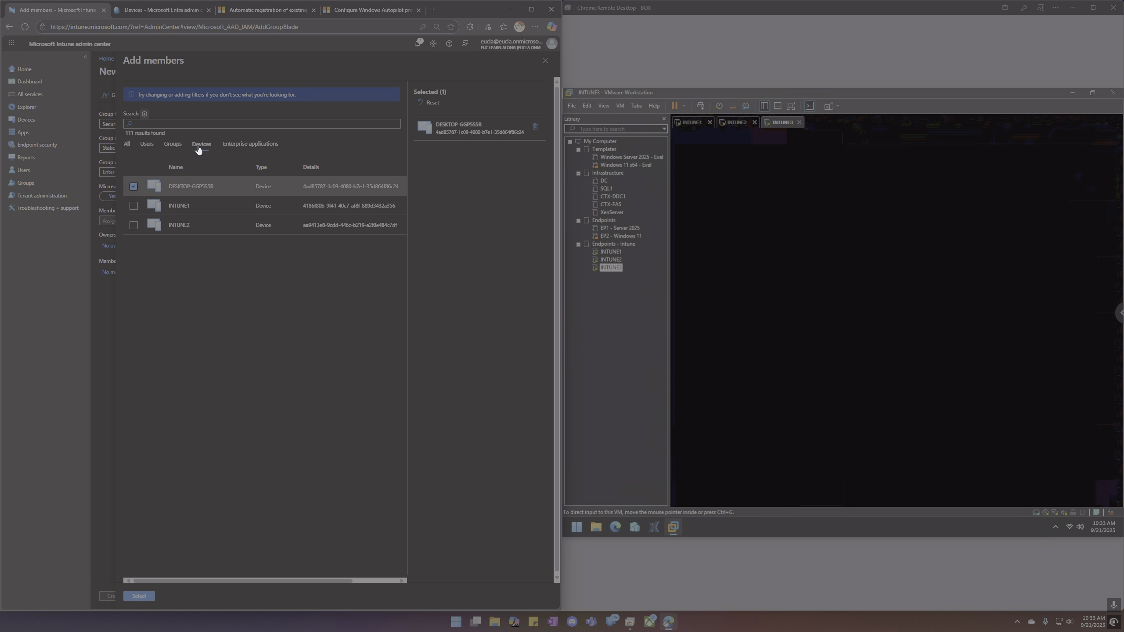
left_click(144, 596)
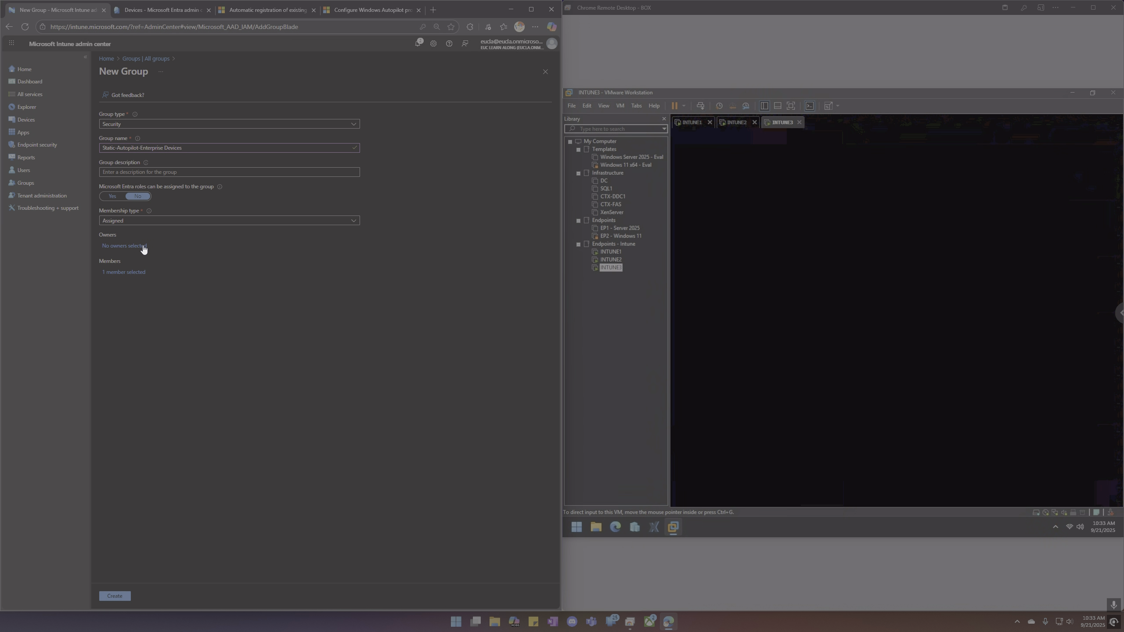
left_click(143, 225)
left_click(143, 224)
left_click(123, 597)
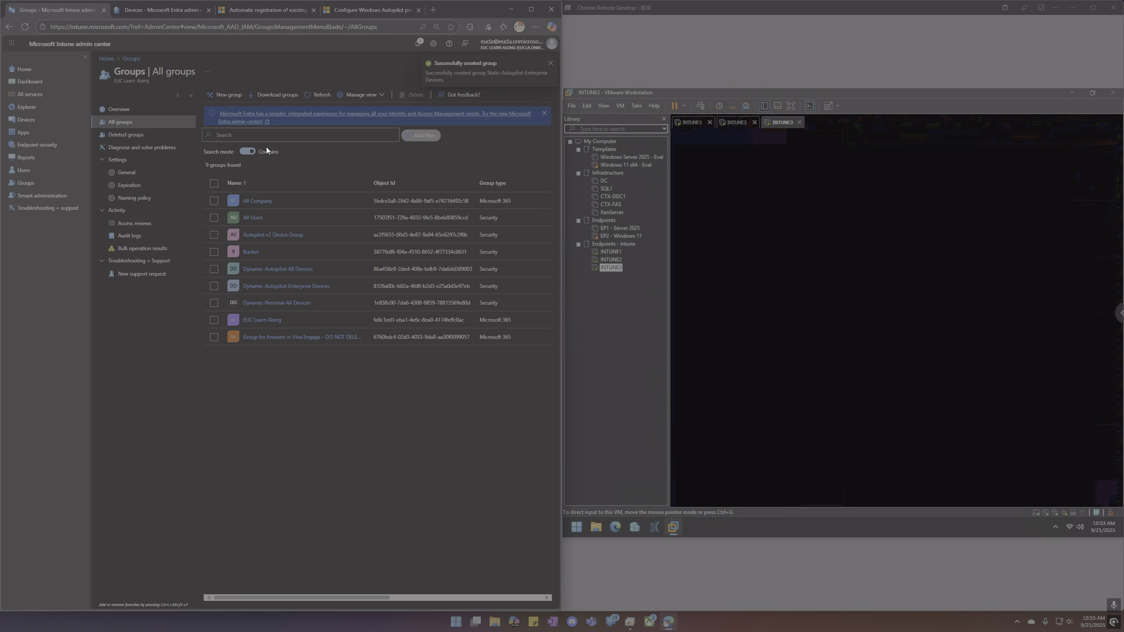
left_click(314, 101)
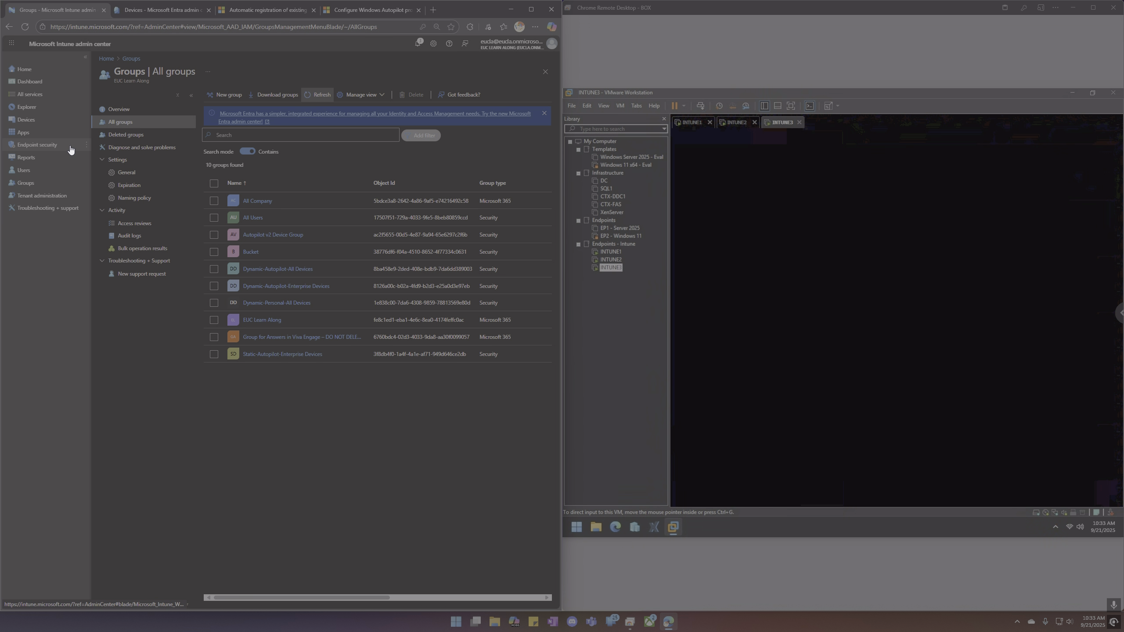
Set DESKTOP-GGP5S5R's Device ownership to Corporate, acknowledge the warning, save, and verify on Overview.
left_click(40, 119)
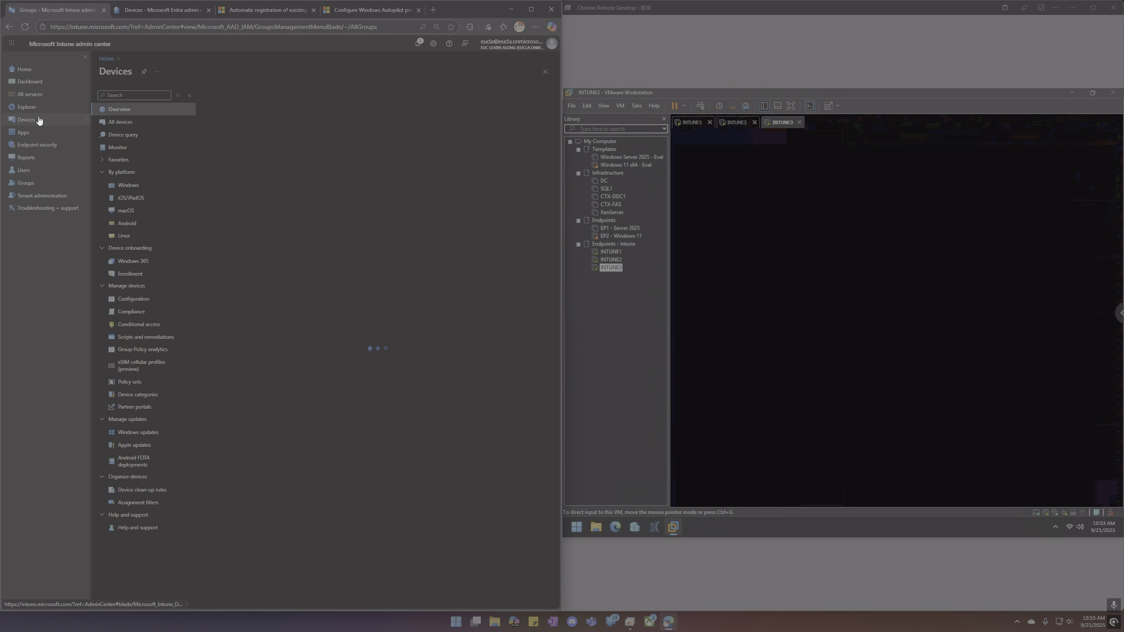
left_click(127, 186)
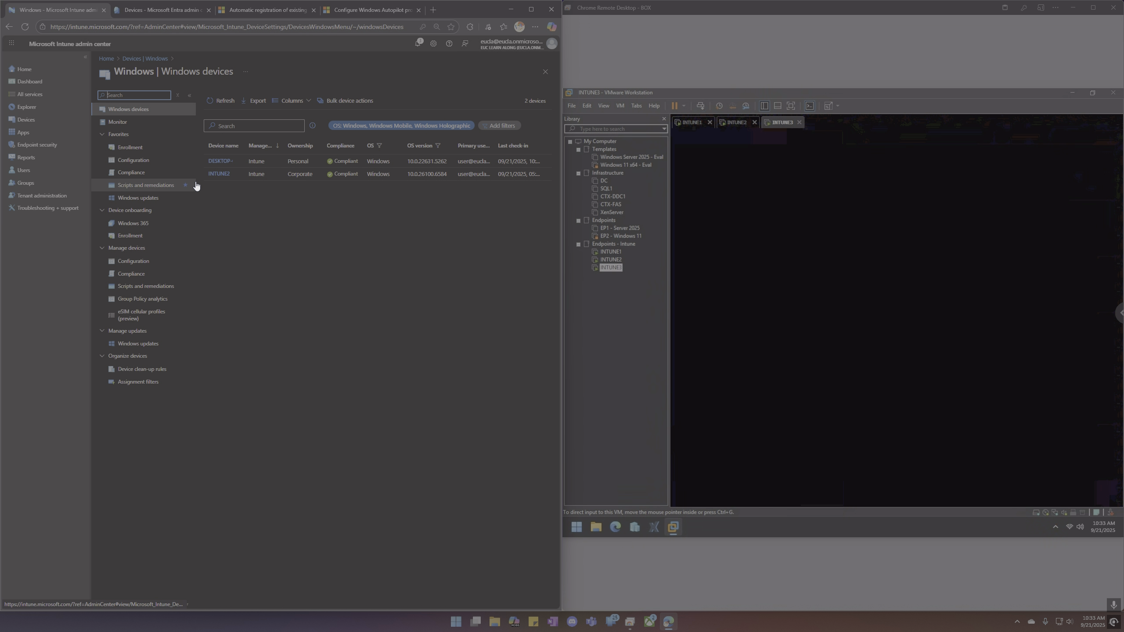
left_click(226, 162)
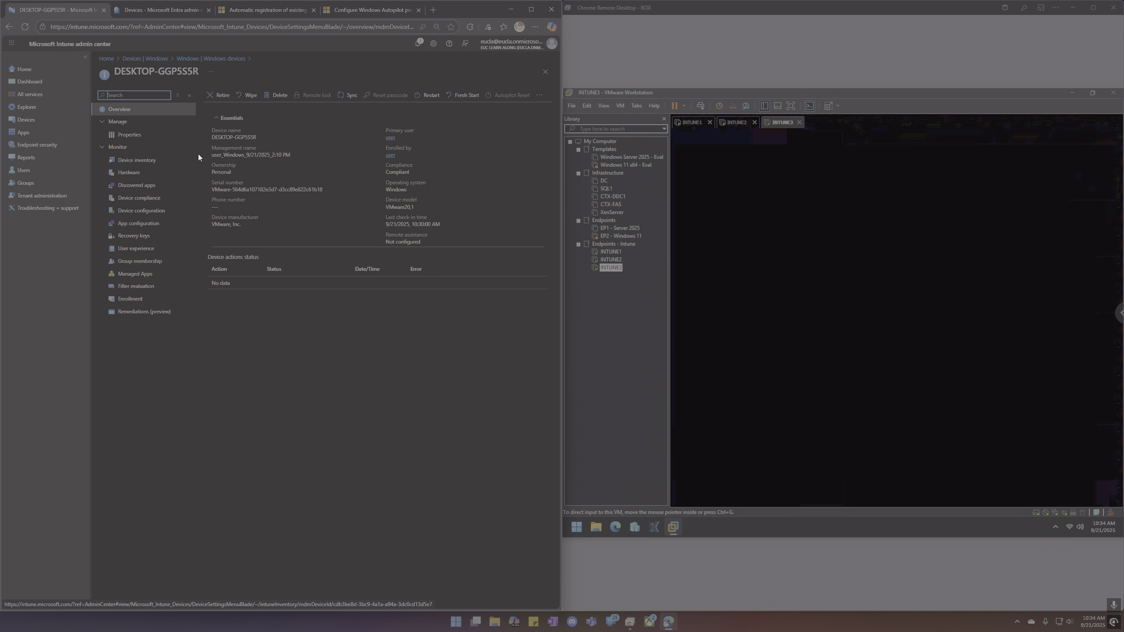
left_click(137, 139)
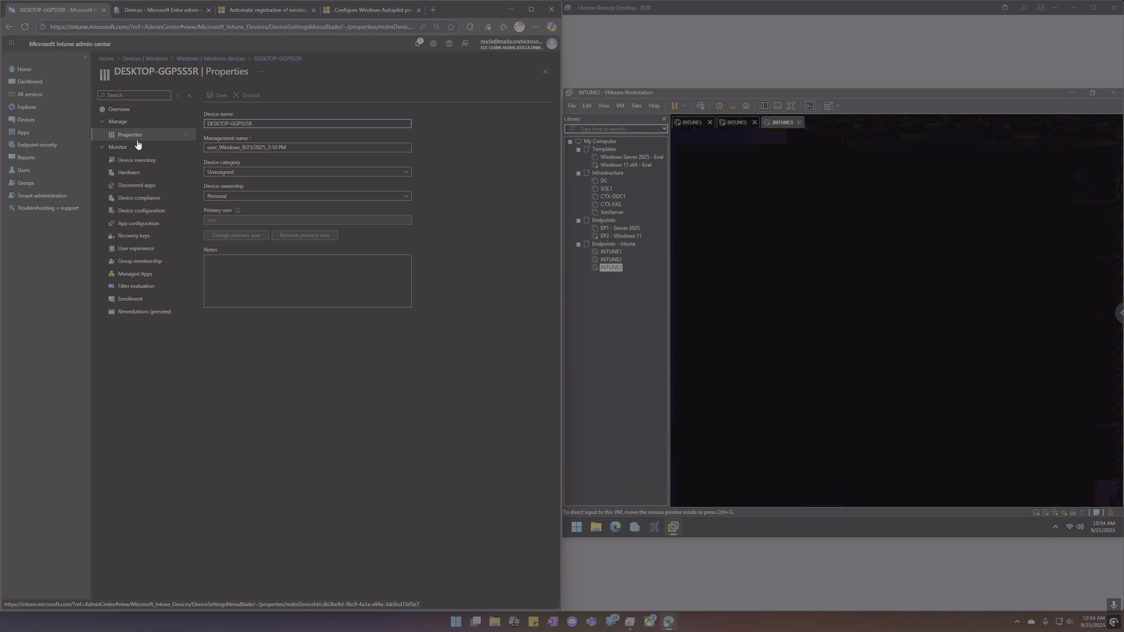
left_click(273, 196)
left_click(242, 232)
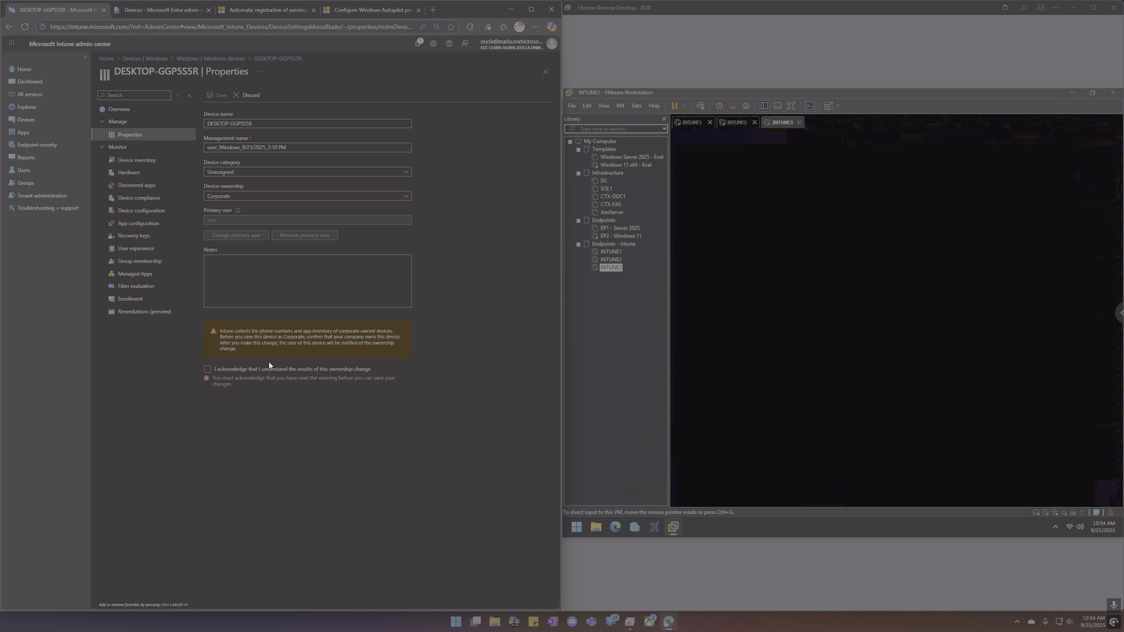
left_click(211, 372)
left_click(219, 95)
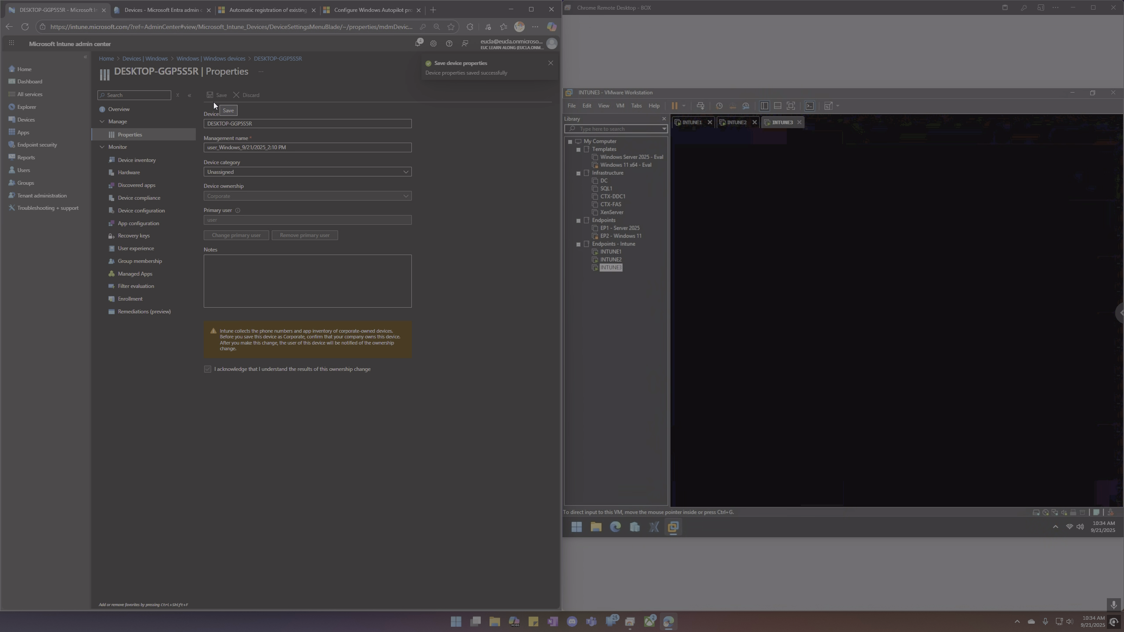
left_click(116, 109)
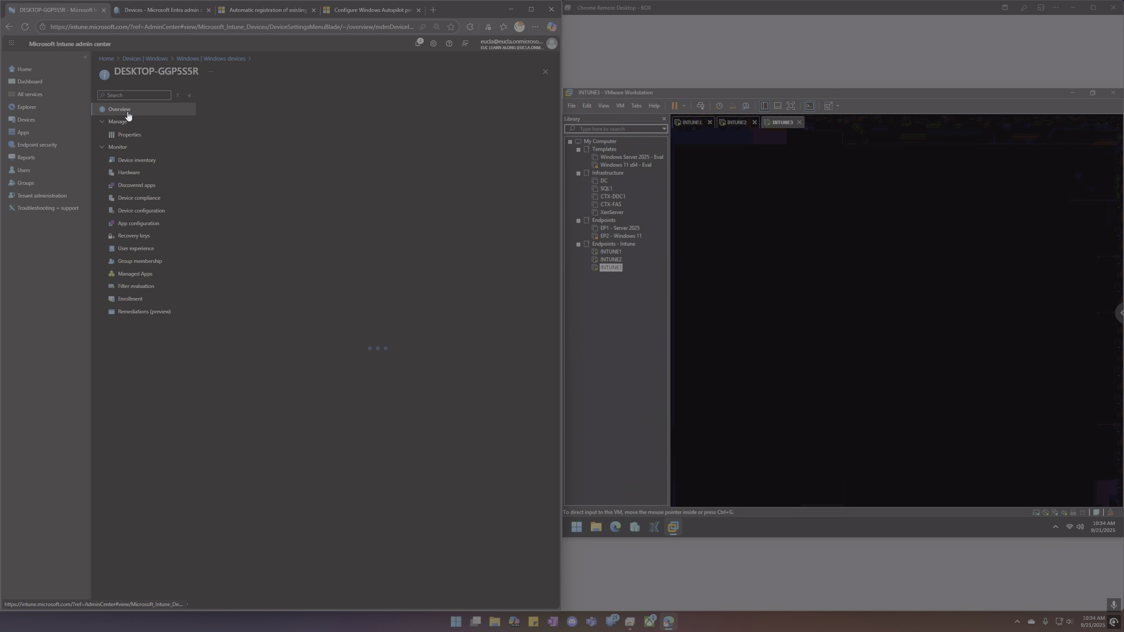
left_click(137, 136)
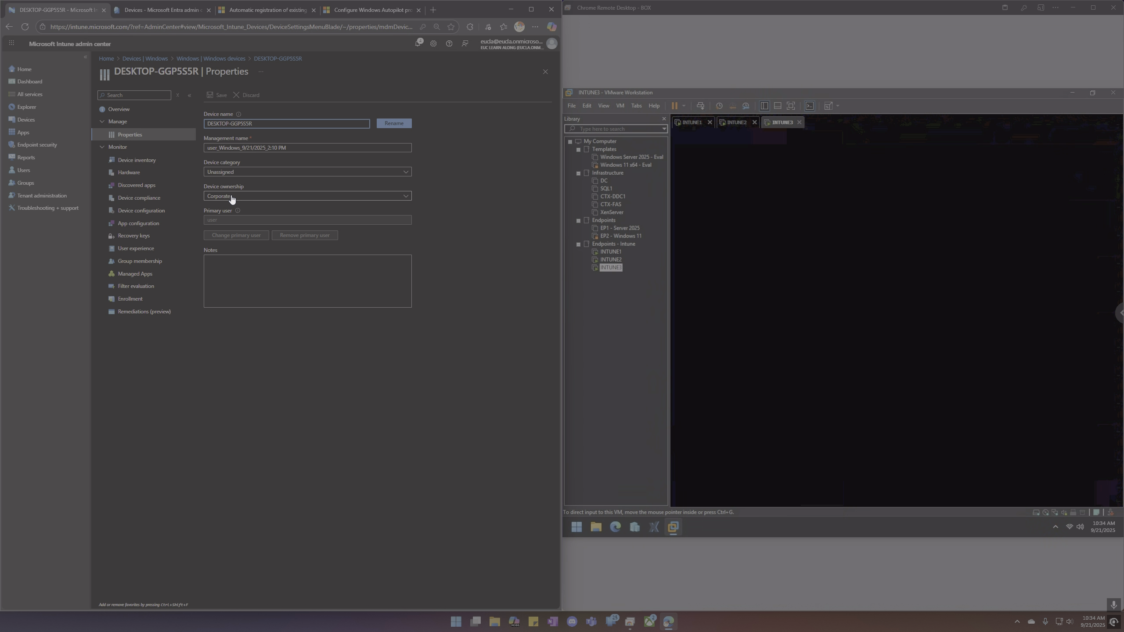
left_click(128, 111)
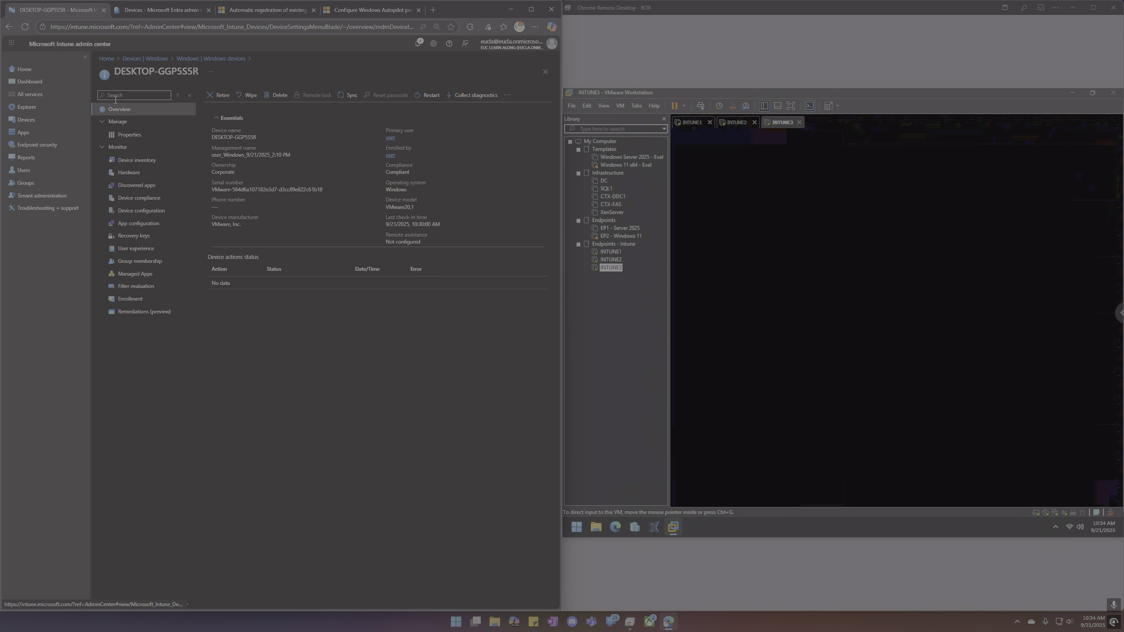
Open the Enterprise_Deployment profile's properties from Devices > Enrollment > Deployment profiles.
left_click(42, 119)
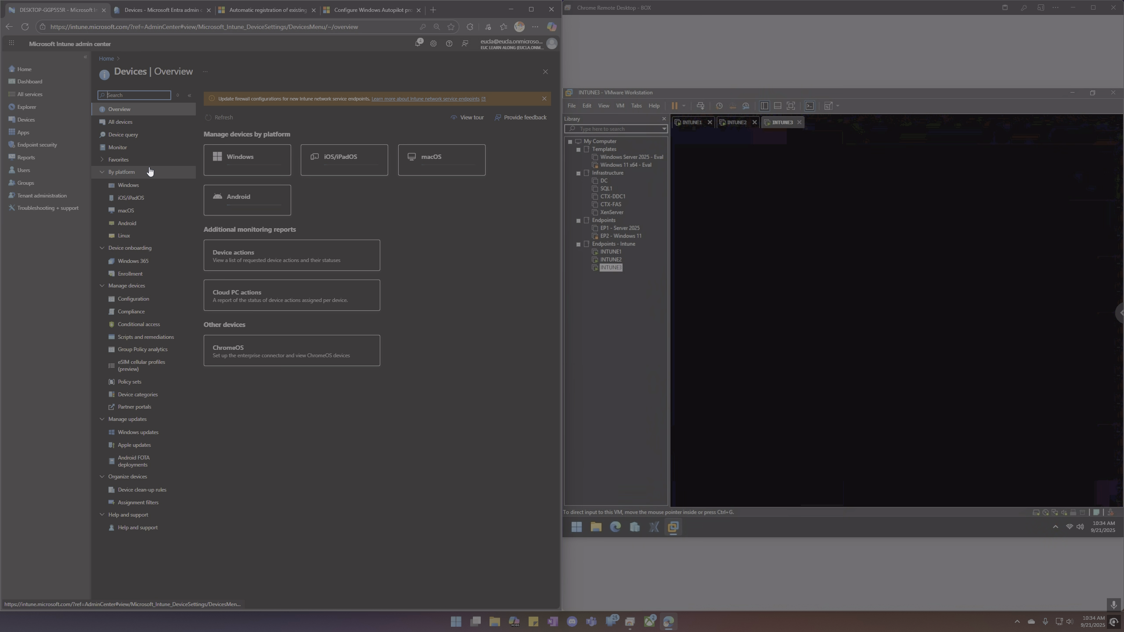
left_click(168, 274)
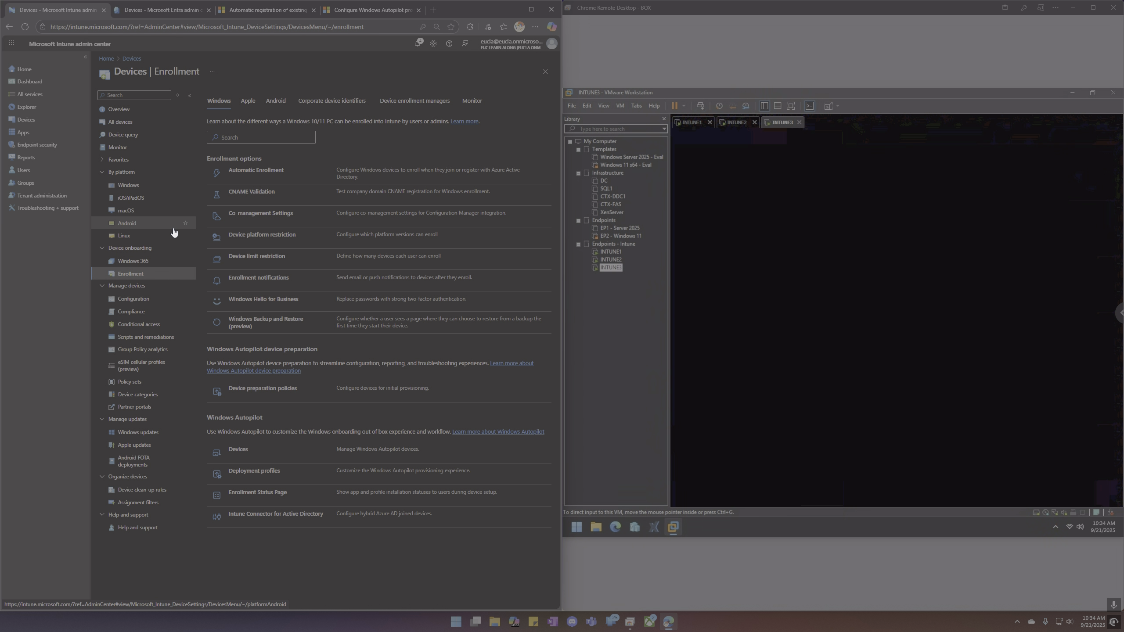
left_click(259, 470)
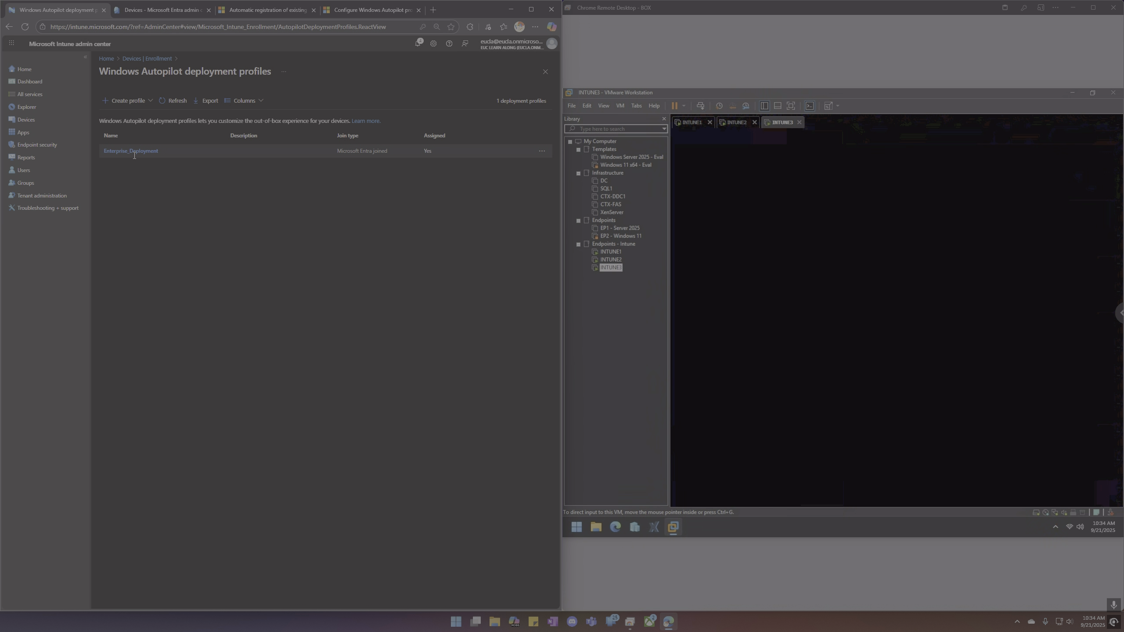
left_click(134, 152)
left_click(131, 135)
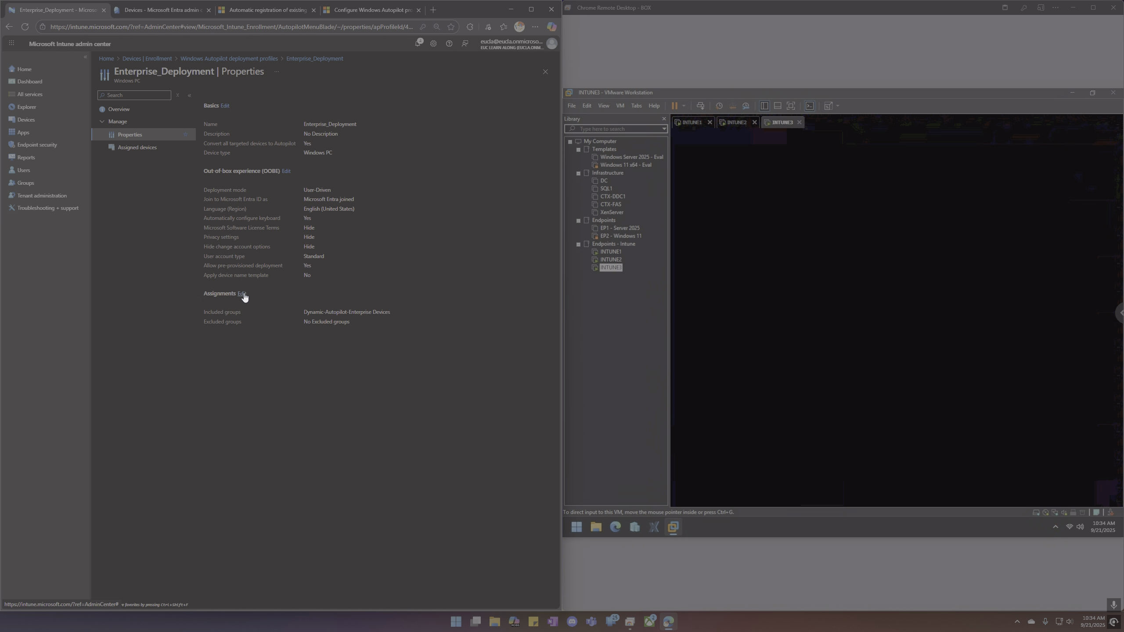
Add Static-Autopilot-Enterprise Devices to the included groups, save, and return to the profiles list.
left_click(241, 294)
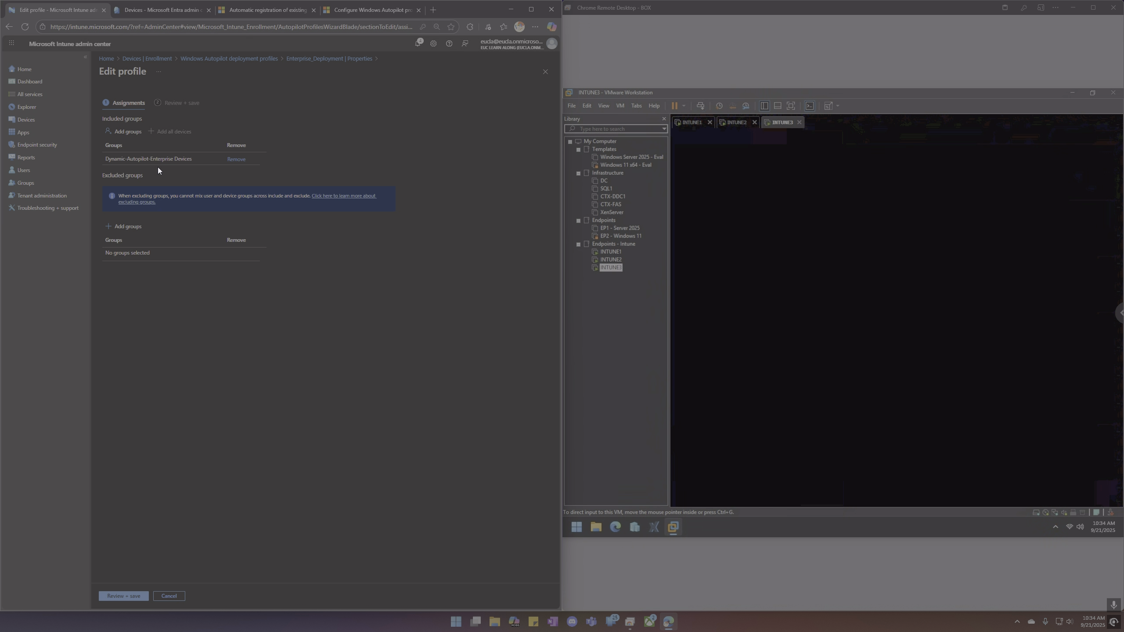
left_click(127, 132)
left_click(133, 301)
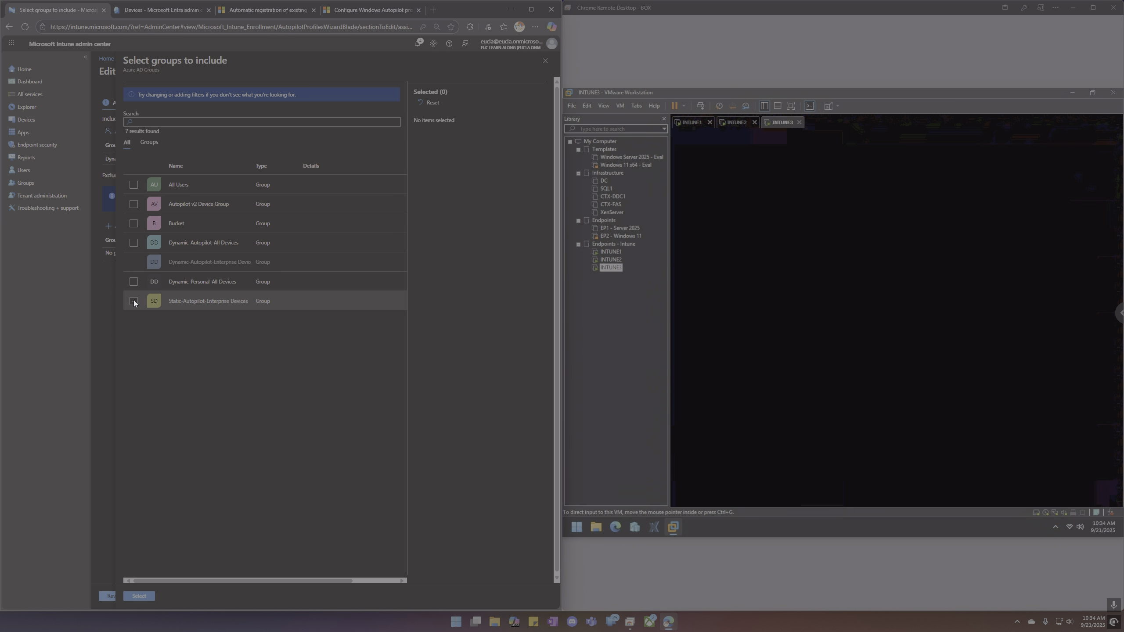
left_click(151, 597)
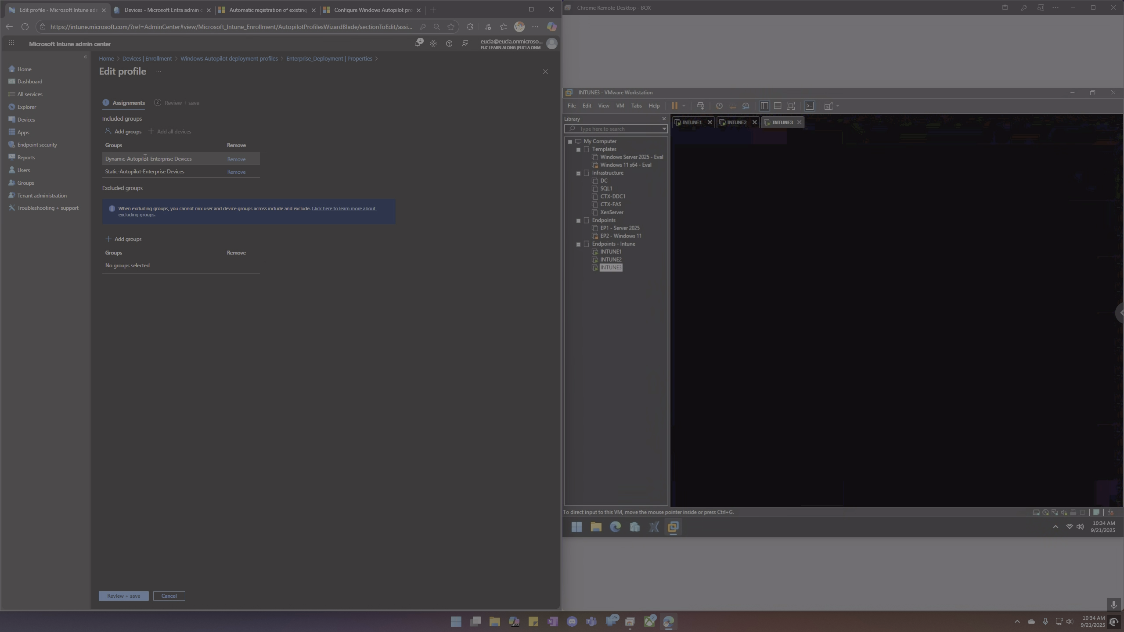
left_click(133, 593)
left_click(115, 596)
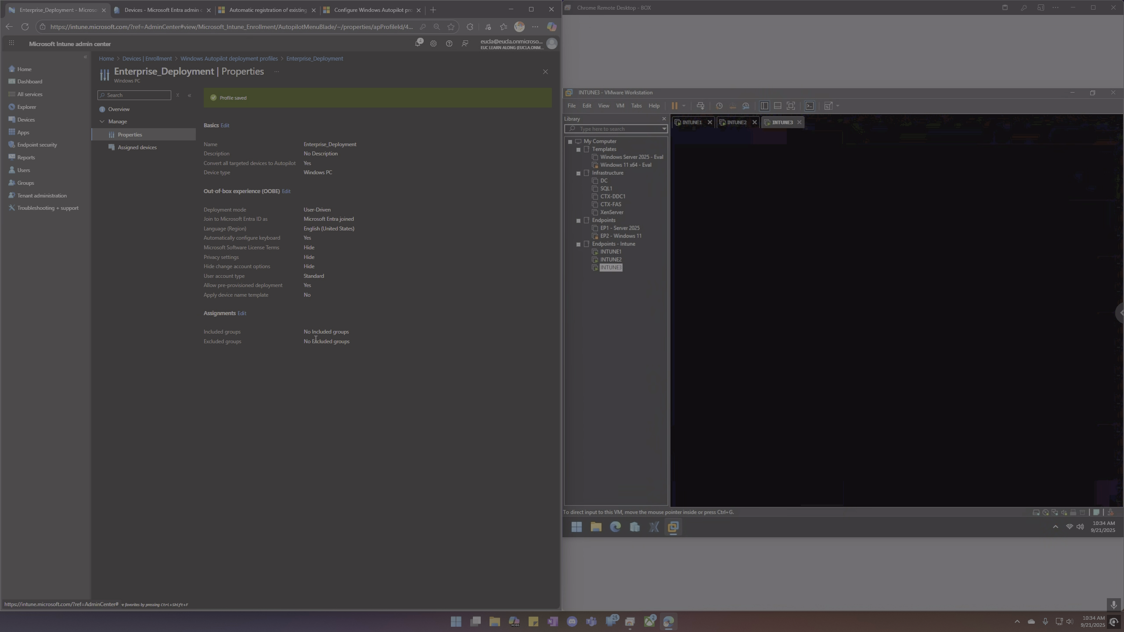
left_click(130, 136)
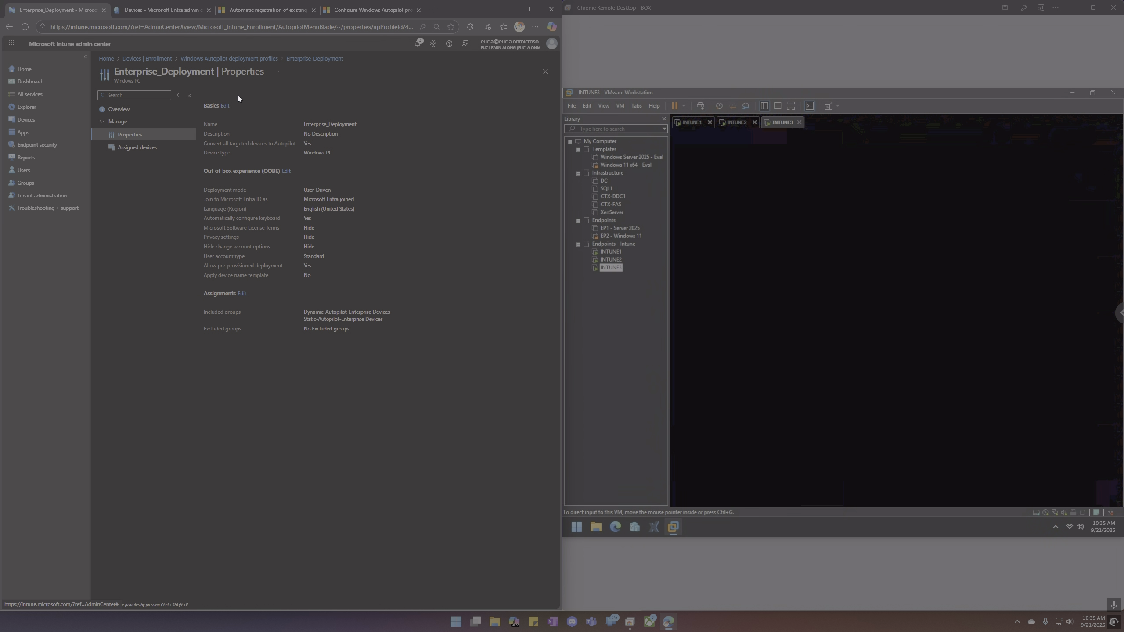
left_click(236, 59)
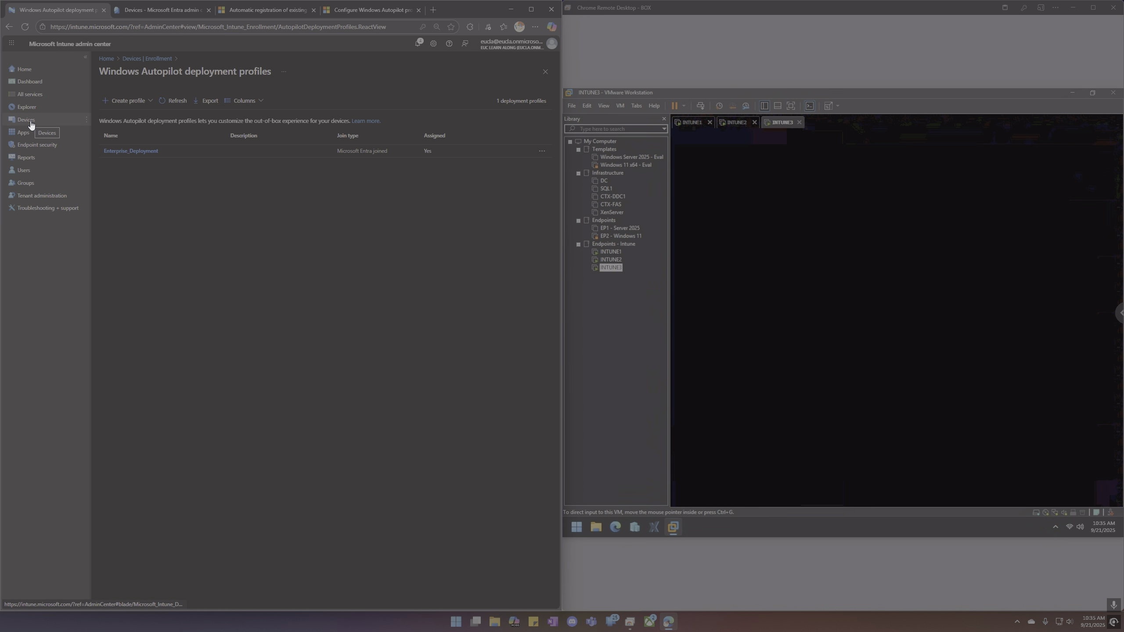
Refresh Entra's All devices list, then return to the Intune admin center.
left_click(148, 11)
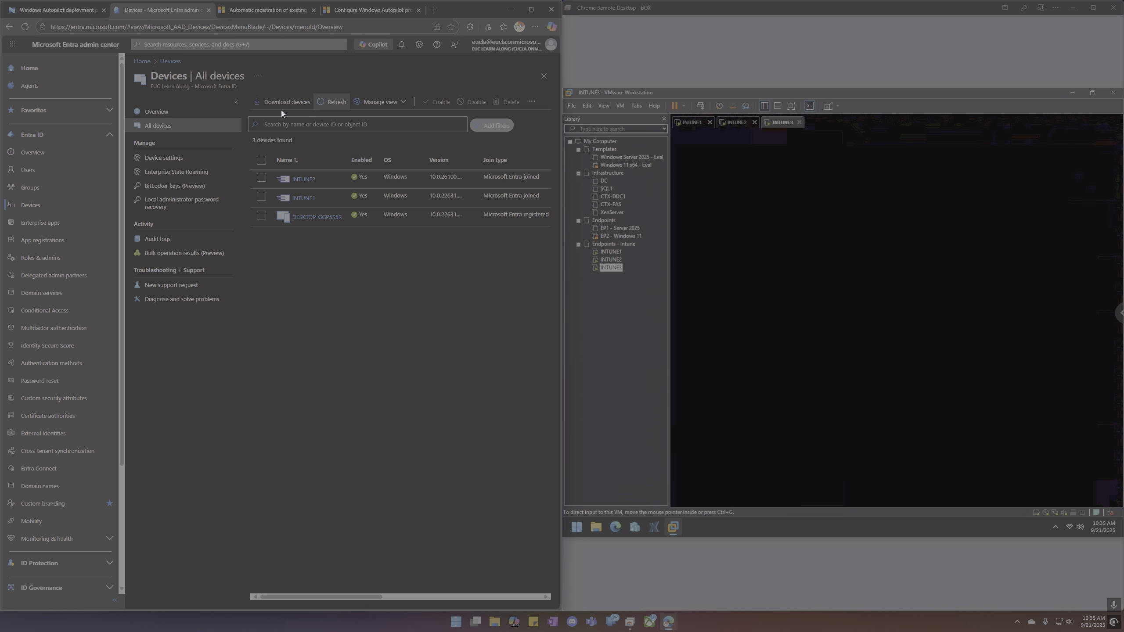
left_click(324, 105)
left_click(61, 9)
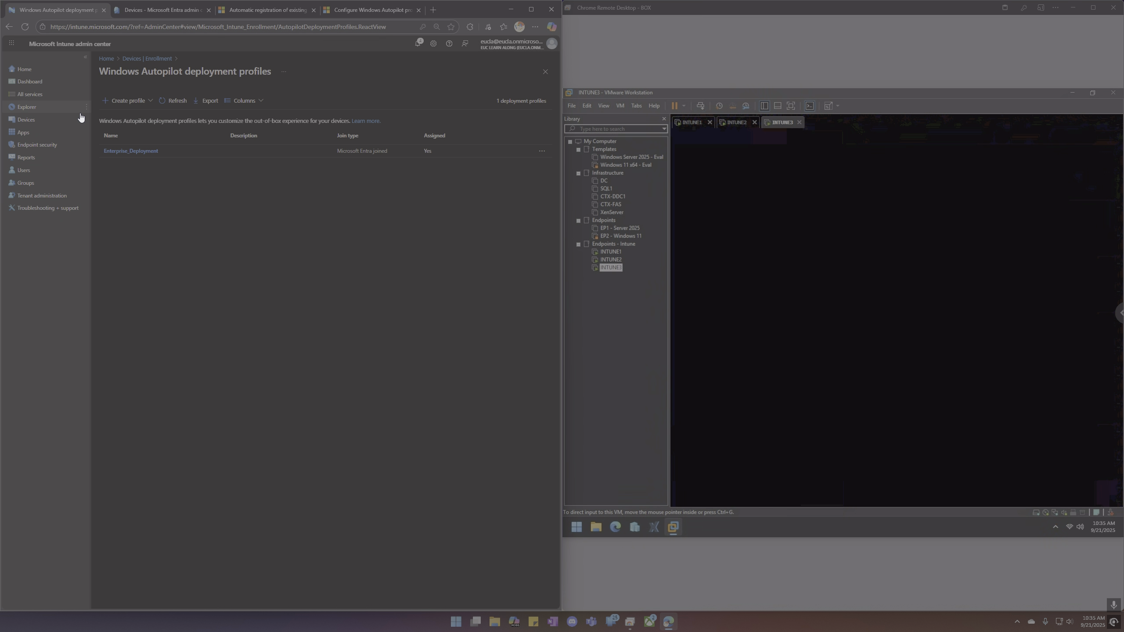
Sync DESKTOP-GGP5S5R from its Windows device page, then view Entra's All devices list.
left_click(35, 120)
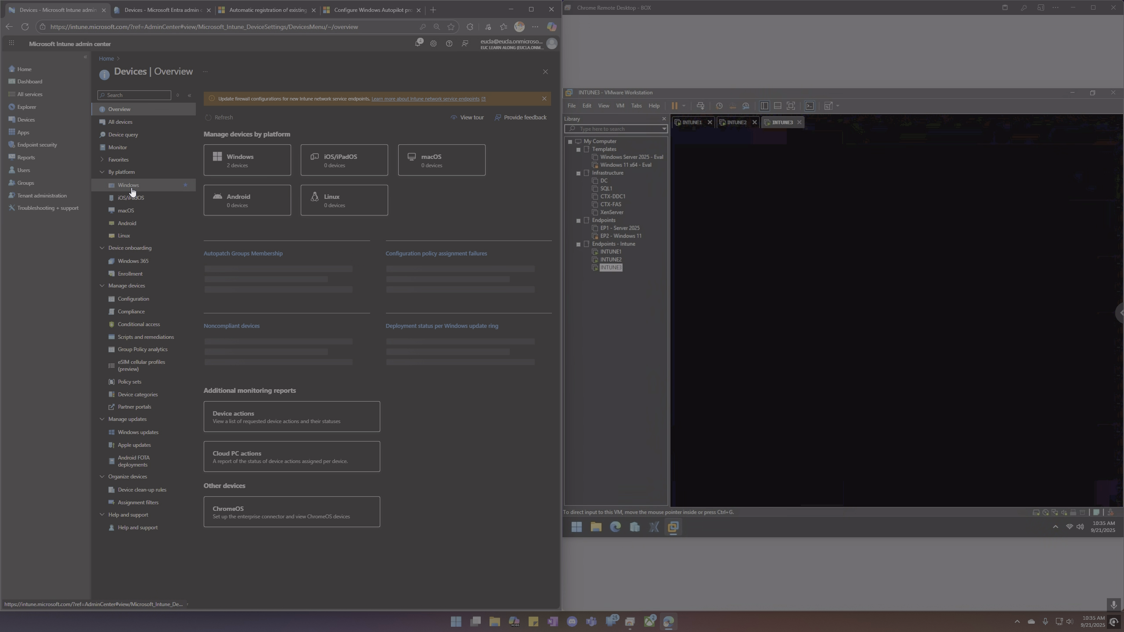
left_click(121, 181)
left_click(227, 164)
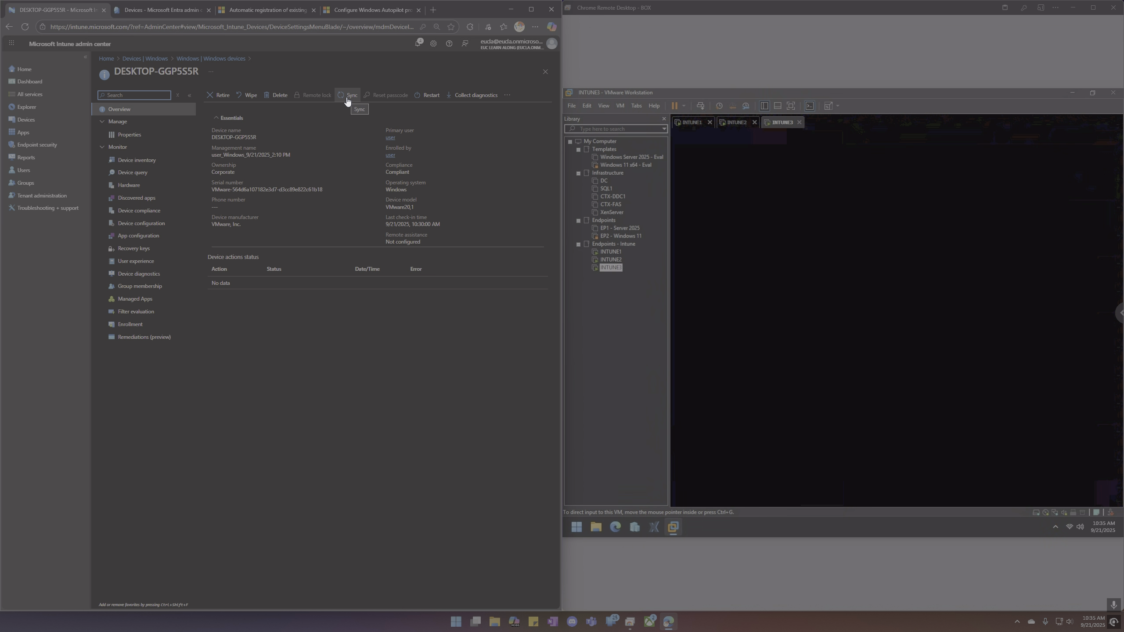
left_click(346, 98)
left_click(214, 145)
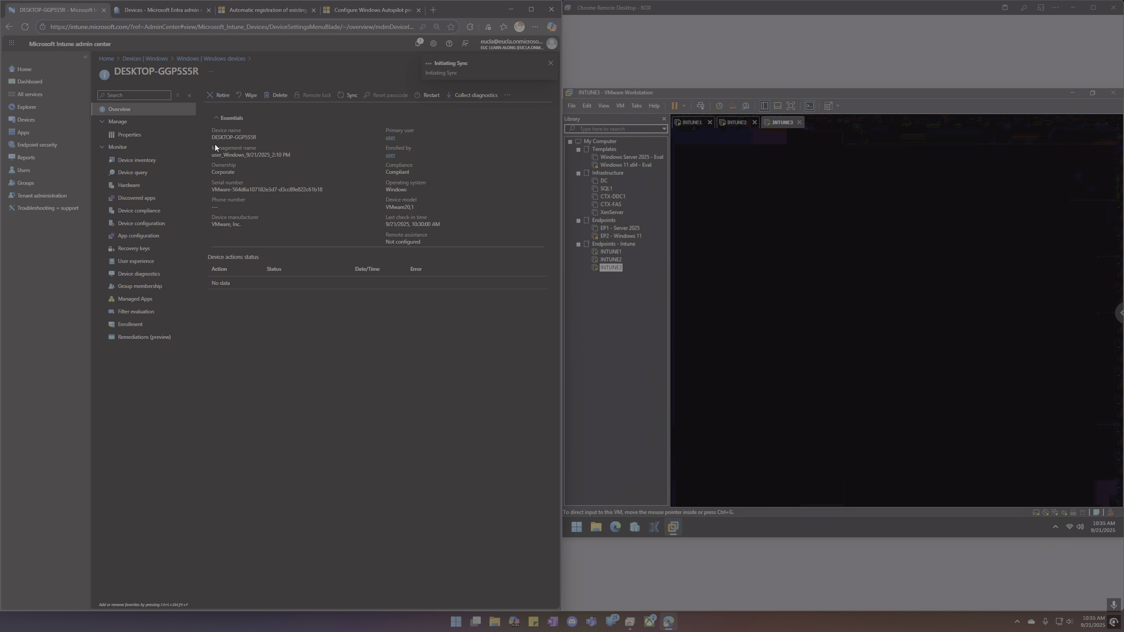
left_click(156, 11)
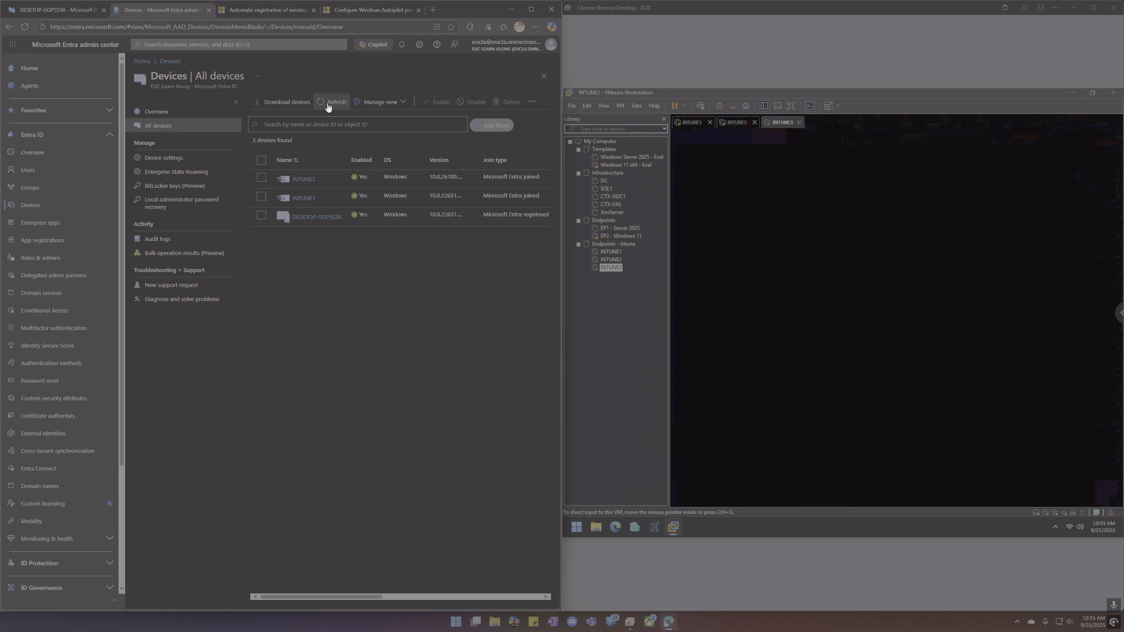
left_click(310, 199)
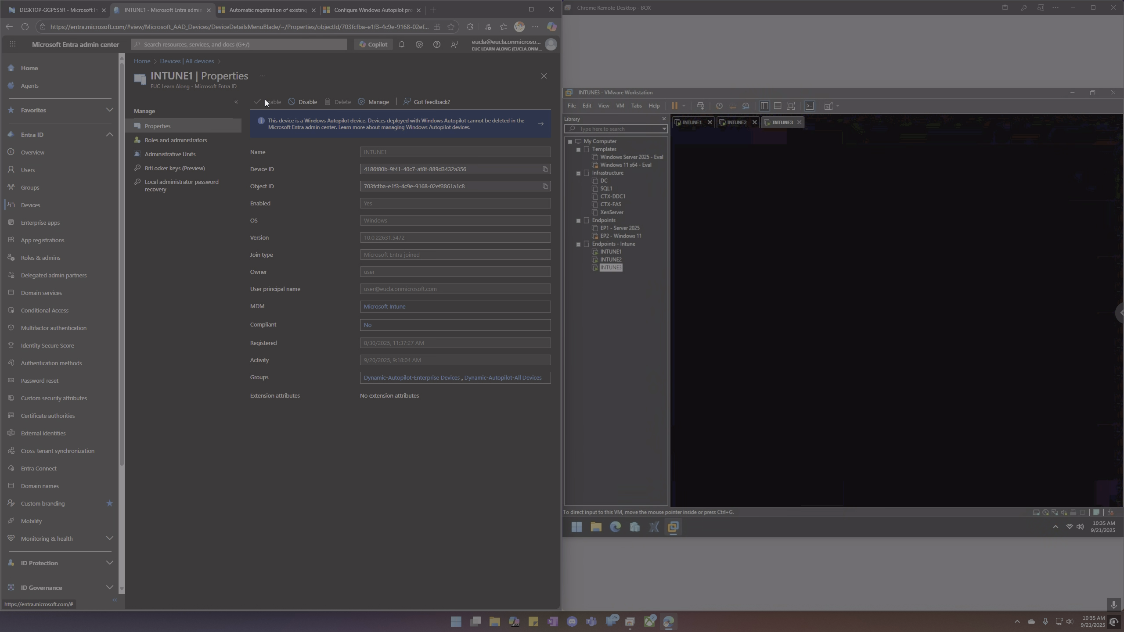
left_click(193, 61)
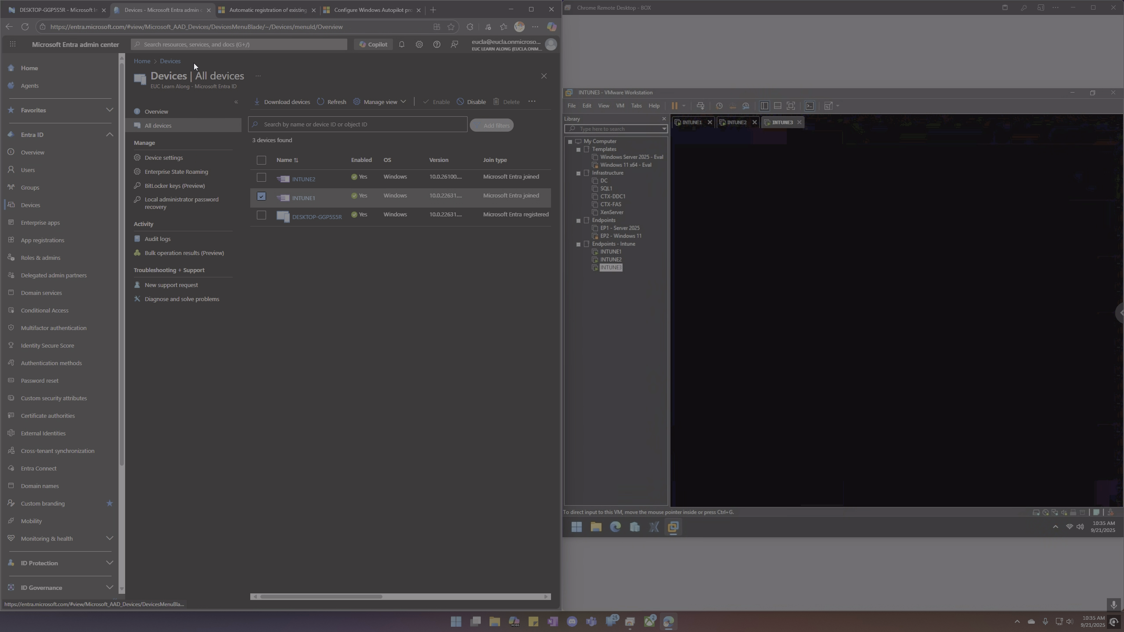
left_click(325, 103)
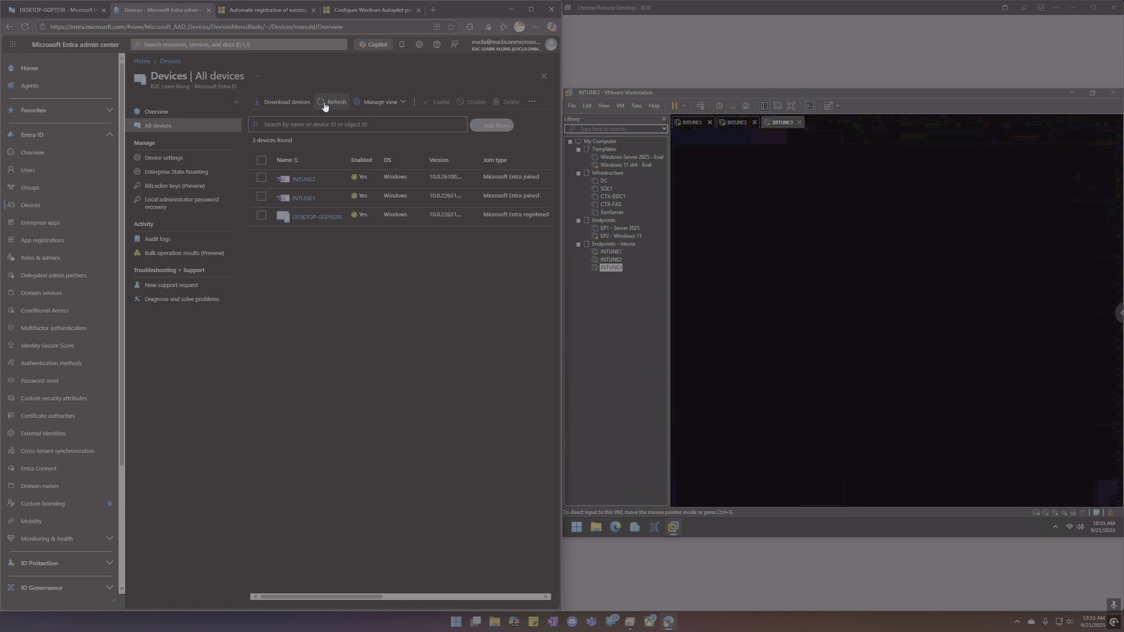
left_click(325, 107)
left_click(324, 105)
Refresh the device list, then unlock the INTUNE3 VM to reveal Company Portal with DESKTOP-GGP5S5R.
left_click(325, 107)
left_click(325, 106)
left_click(870, 263)
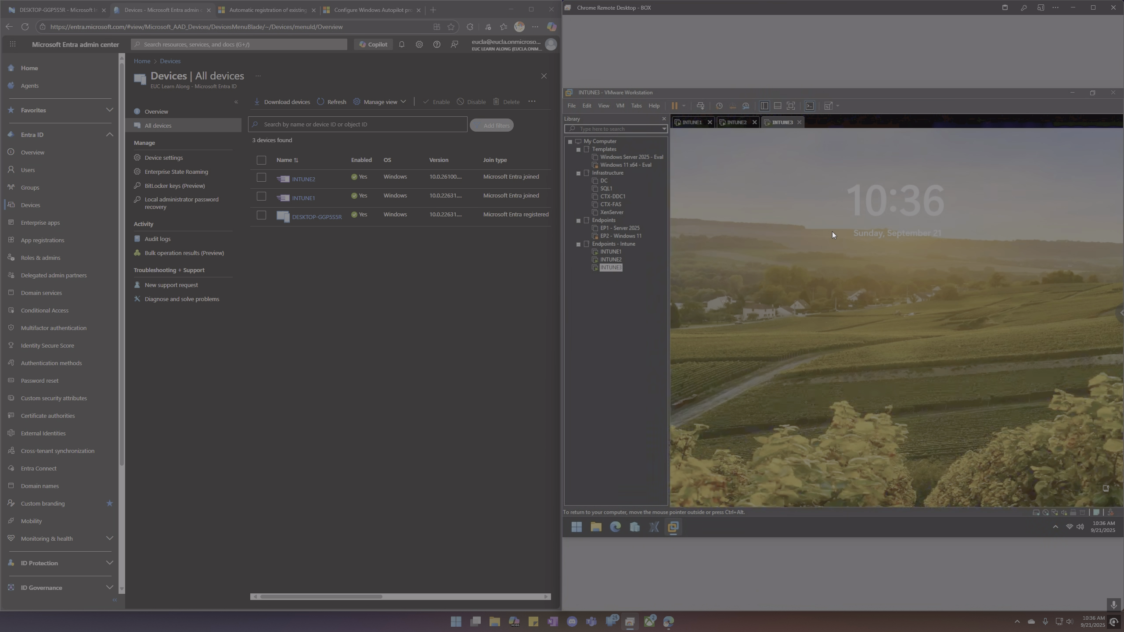
left_click(833, 239)
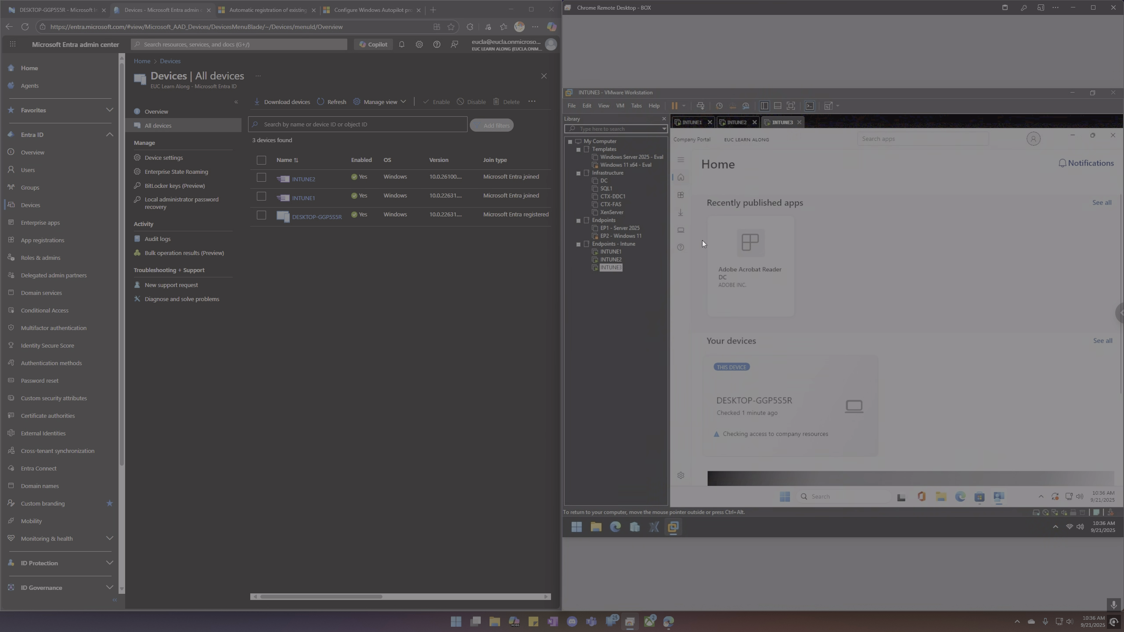
Nudge Company Portal in the VM, then keep refreshing the Entra All devices list until it updates.
left_click(682, 196)
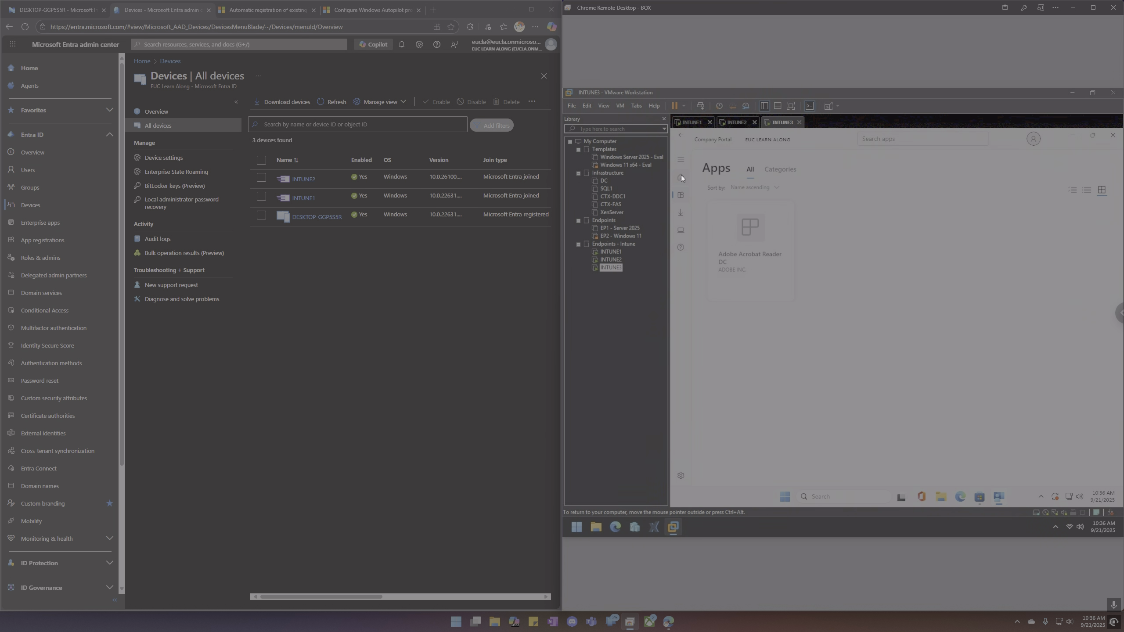
left_click(681, 176)
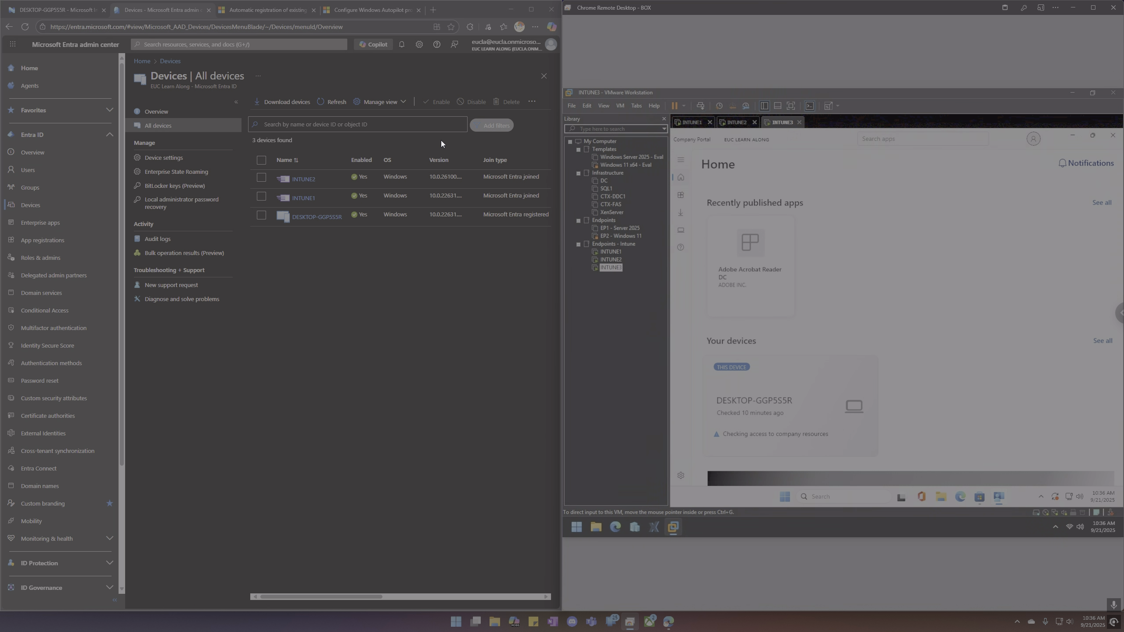
left_click(336, 104)
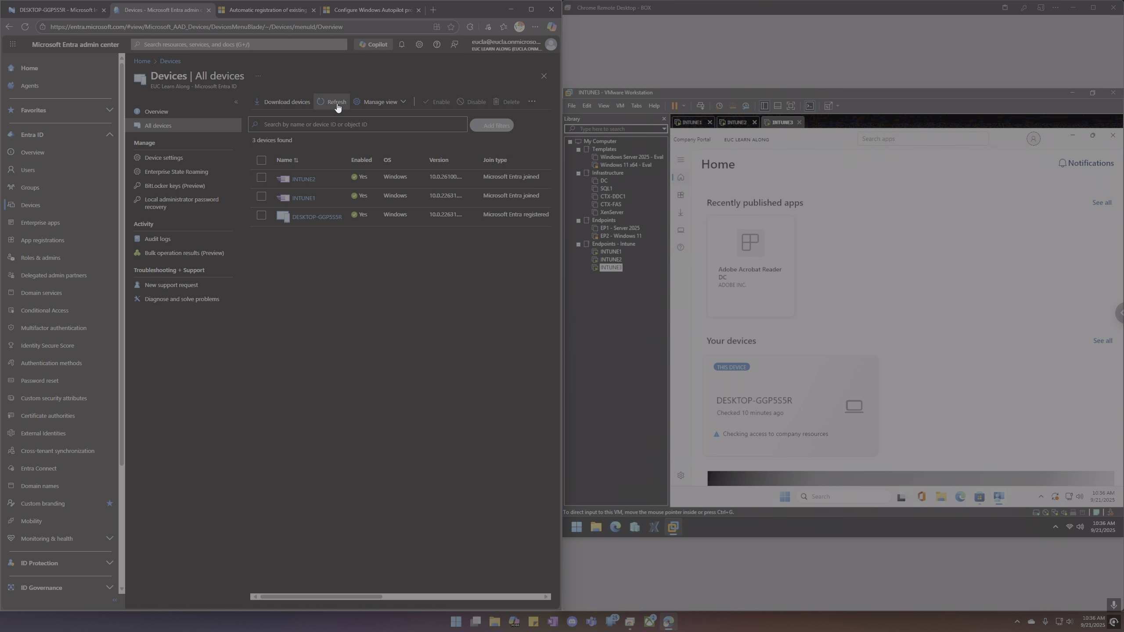
left_click(337, 104)
left_click(336, 105)
left_click(337, 104)
left_click(337, 105)
left_click(337, 105)
left_click(336, 104)
left_click(337, 104)
left_click(335, 105)
left_click(335, 106)
left_click(335, 106)
left_click(335, 104)
Toggle Company Portal again, refresh the Entra list, and return to DESKTOP-GGP5S5R's Intune page.
left_click(680, 196)
left_click(681, 178)
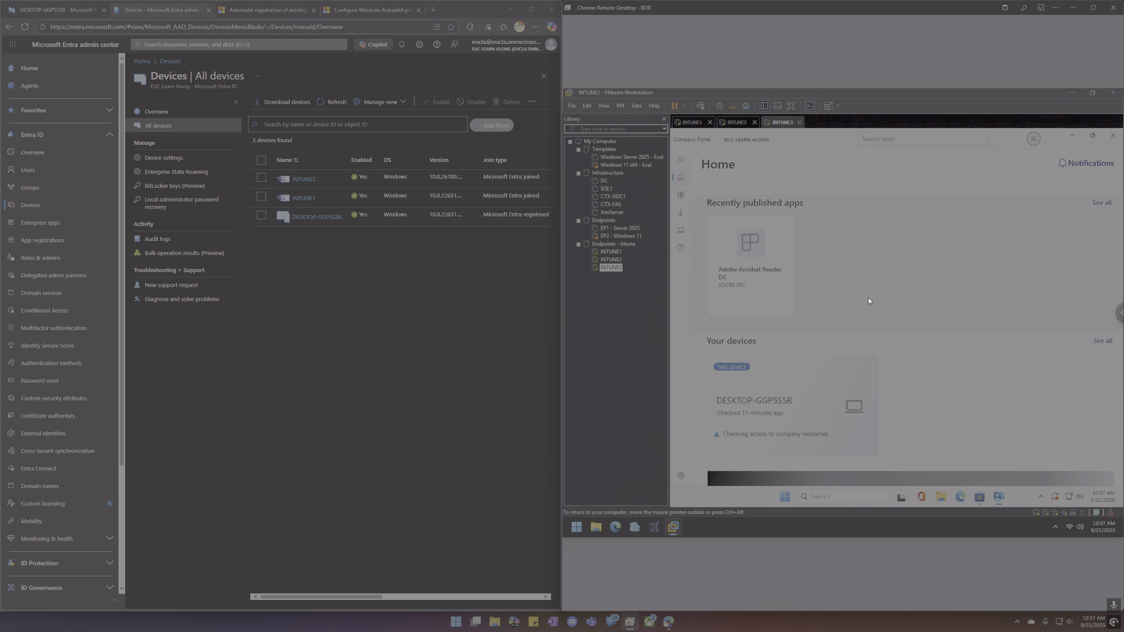
left_click(333, 103)
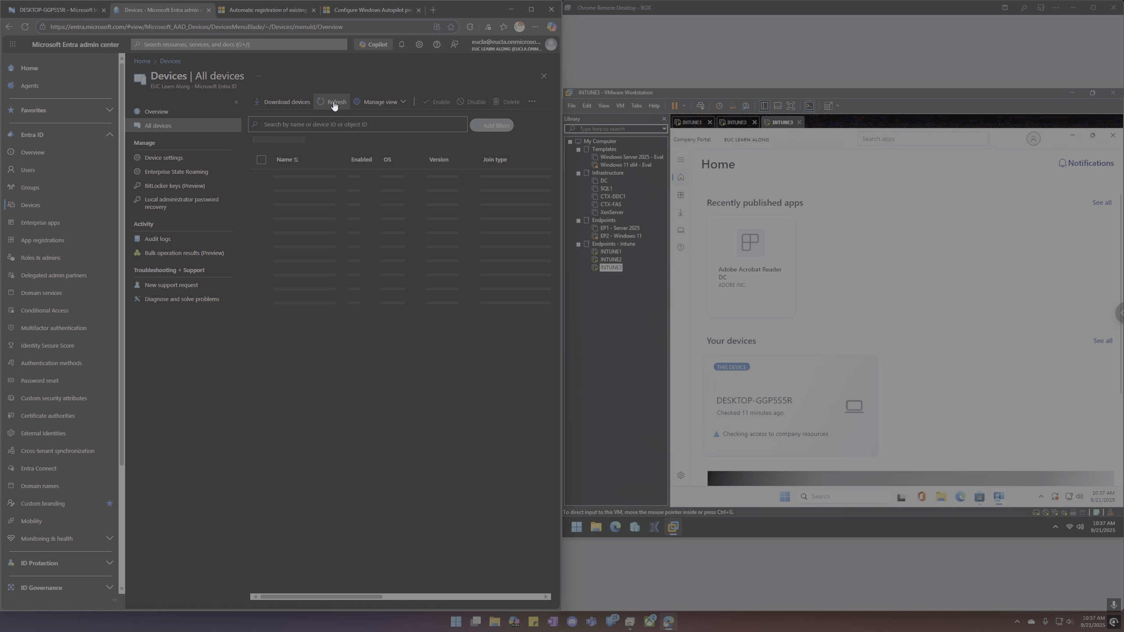
left_click(68, 10)
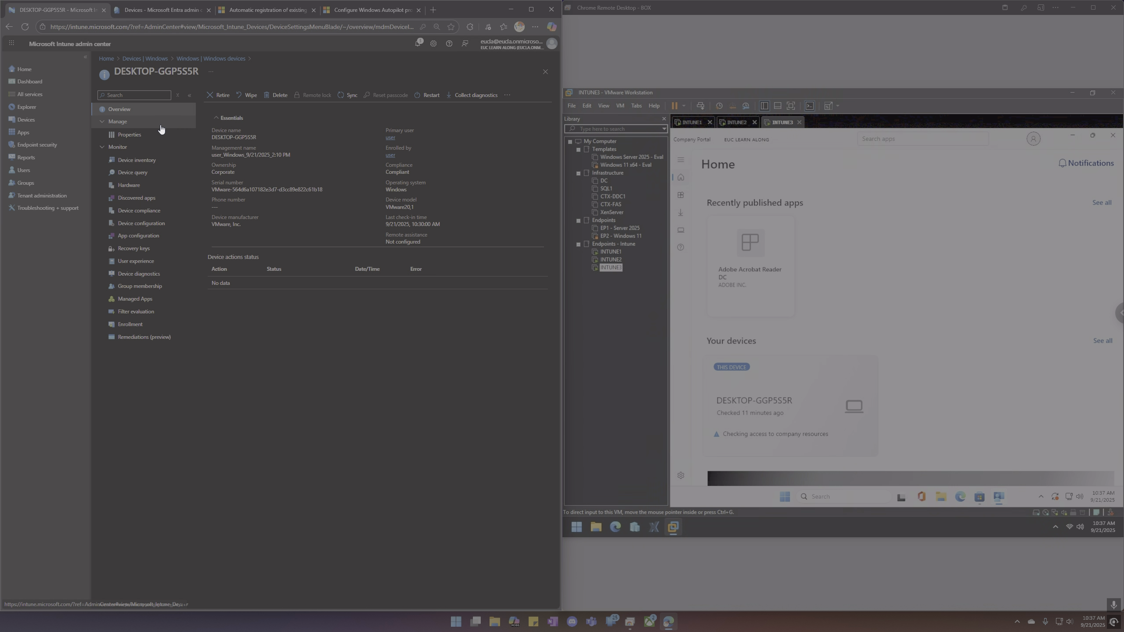
Check admin notifications, refresh the Entra All devices list three times, then open Intune's Devices overview.
left_click(417, 44)
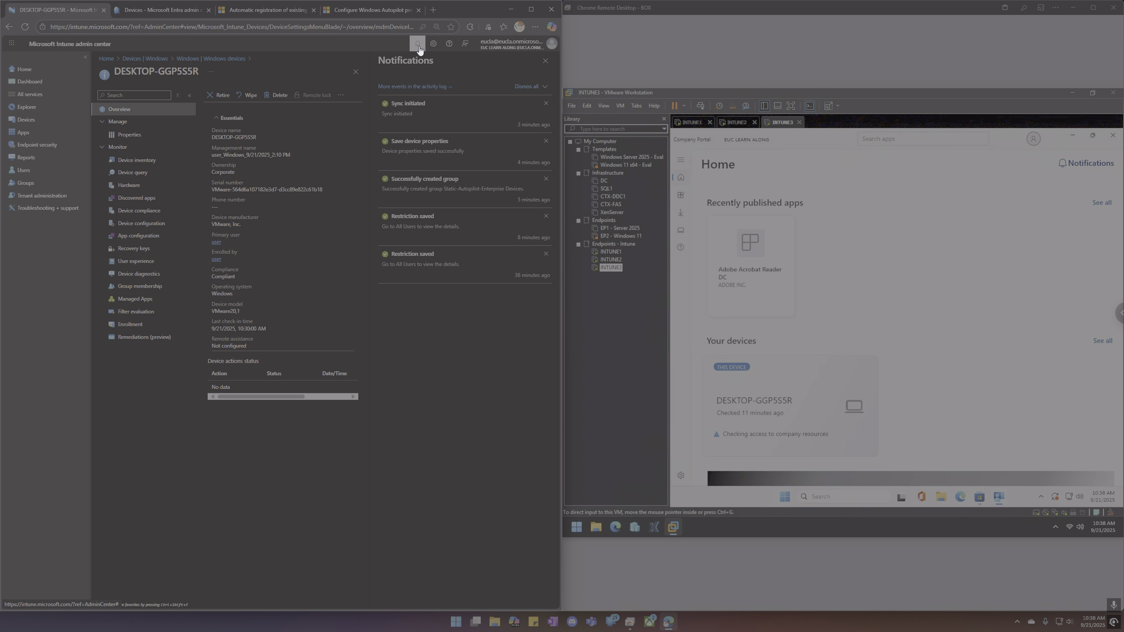
left_click(544, 62)
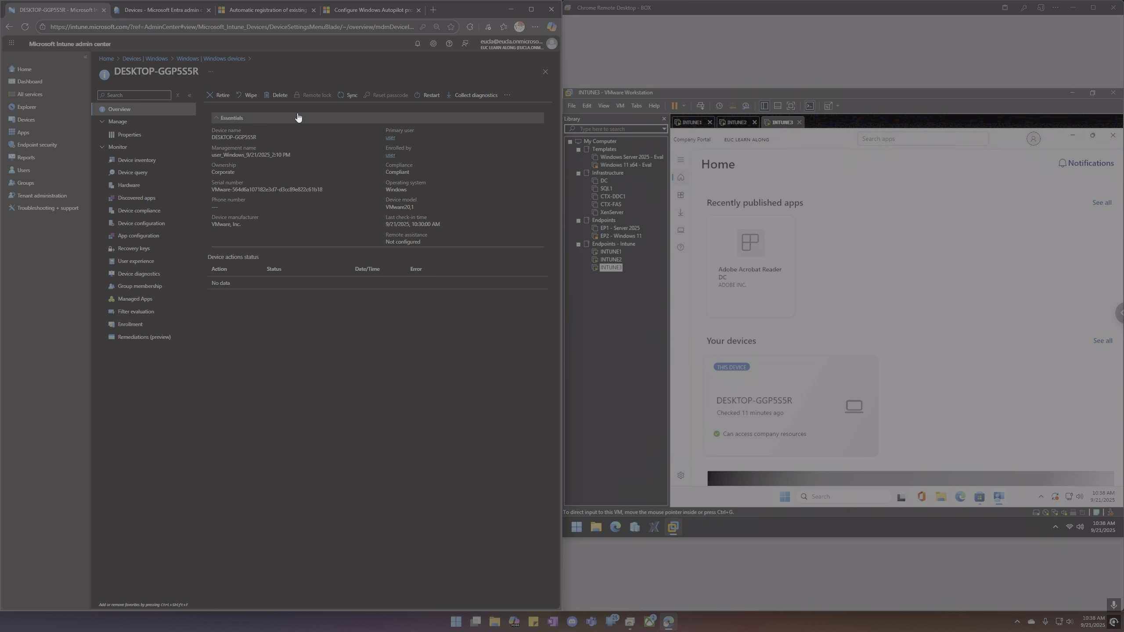
left_click(165, 13)
left_click(340, 104)
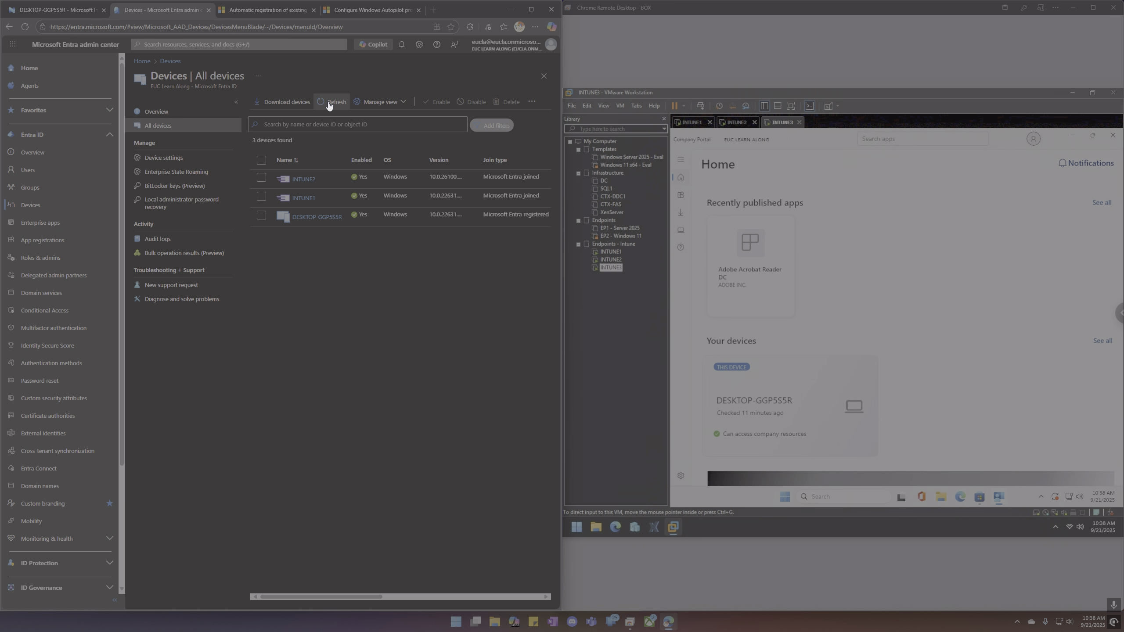
left_click(328, 105)
left_click(329, 104)
left_click(67, 11)
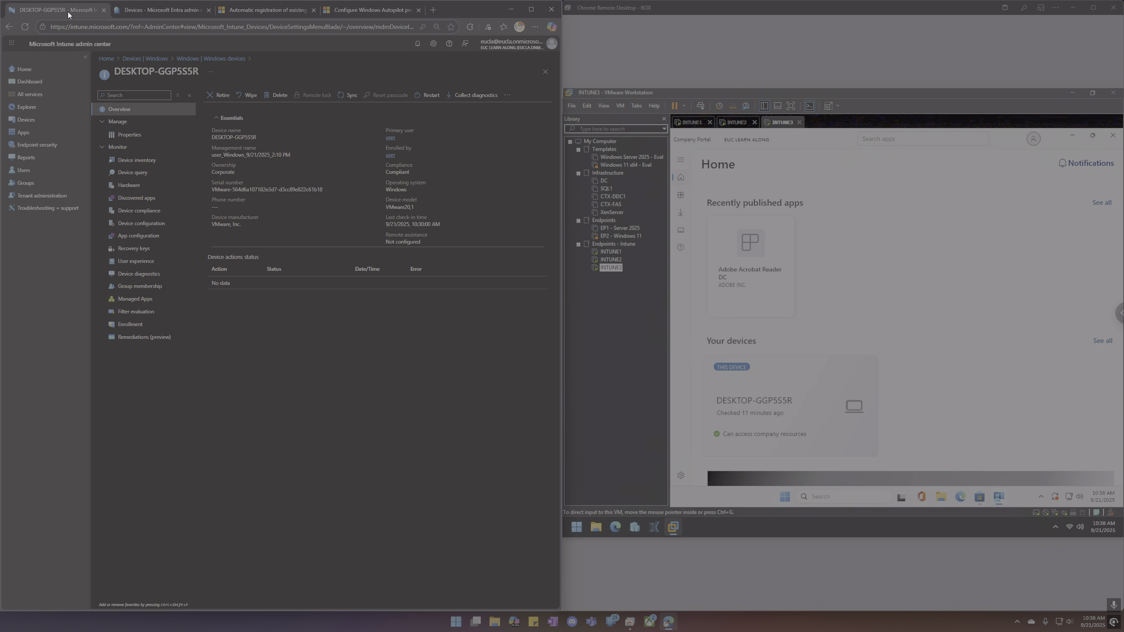
left_click(38, 122)
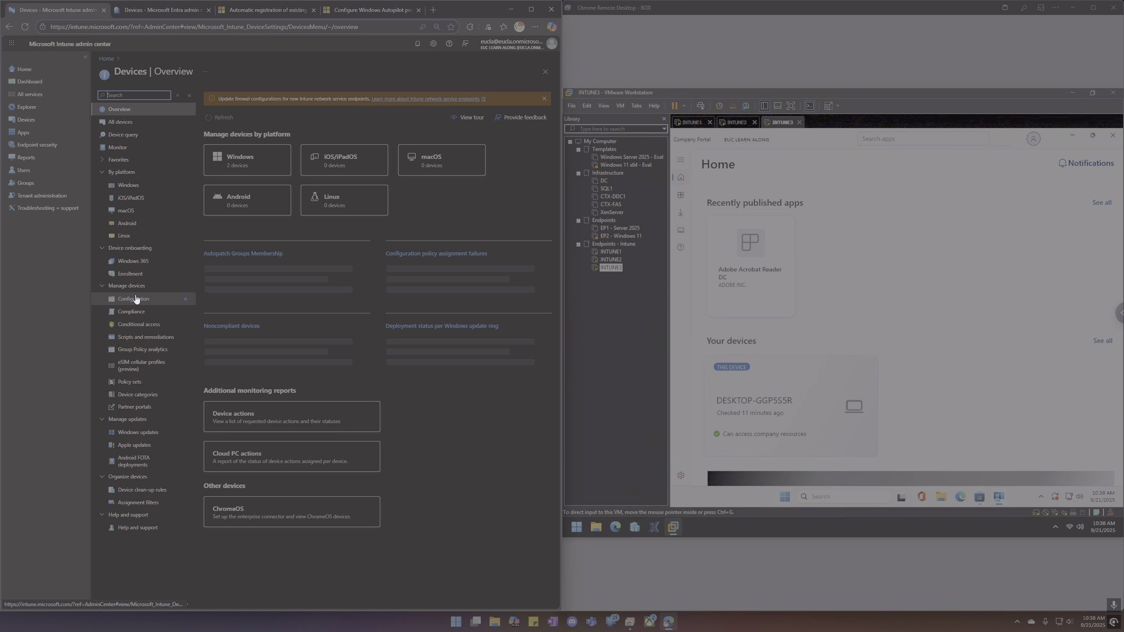
Open the Enterprise_Deployment Autopilot profile's Properties under Enrollment > Deployment Profiles.
left_click(136, 275)
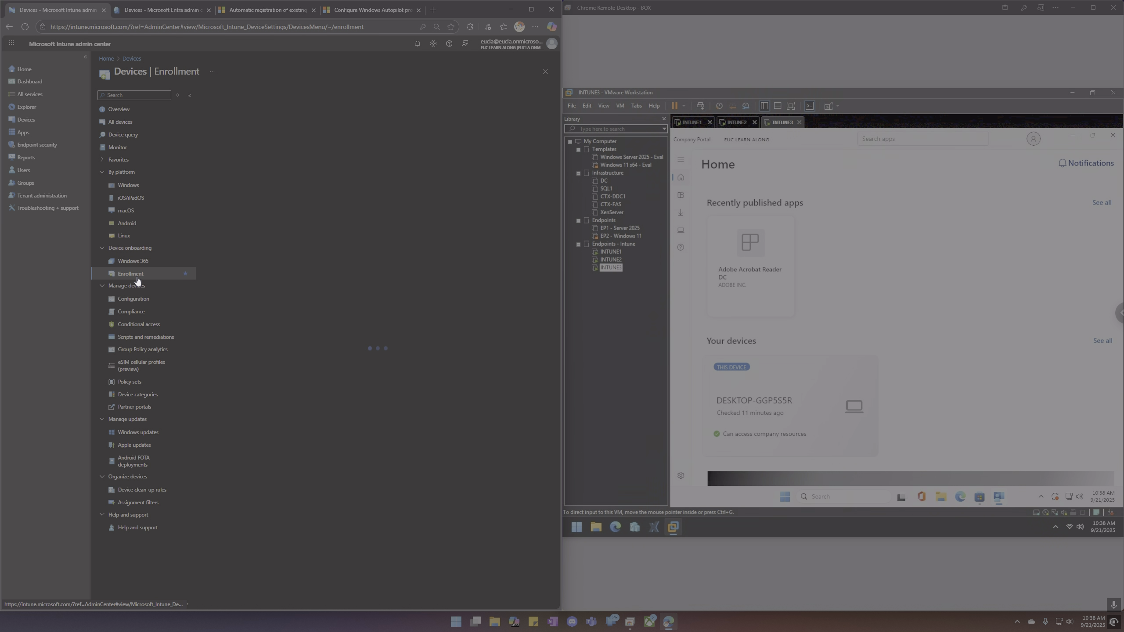
left_click(261, 472)
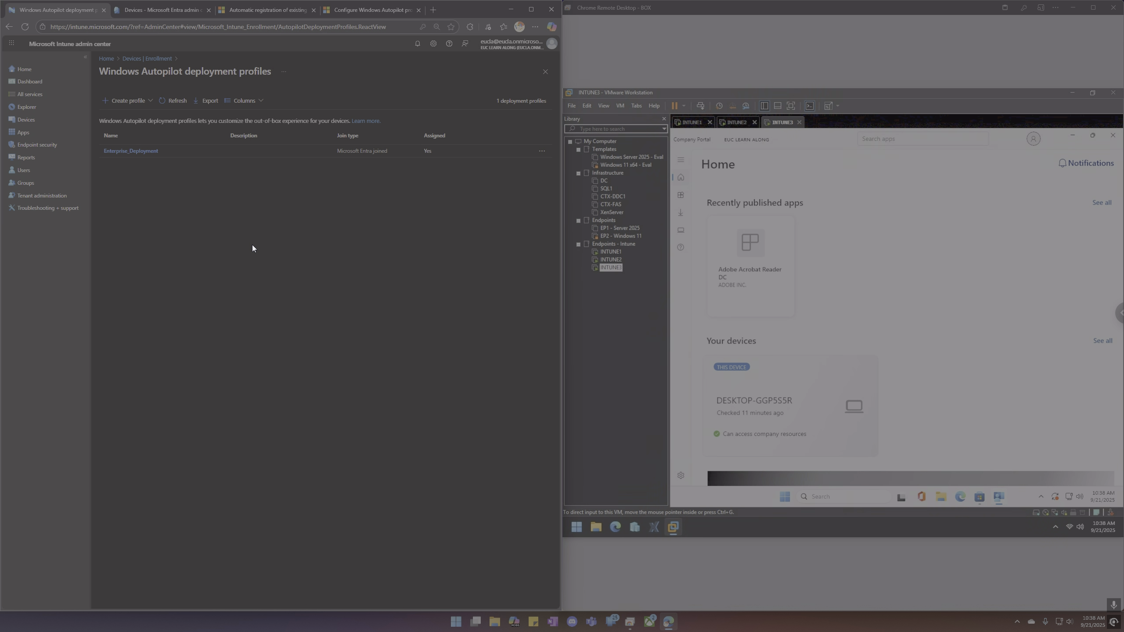
left_click(133, 154)
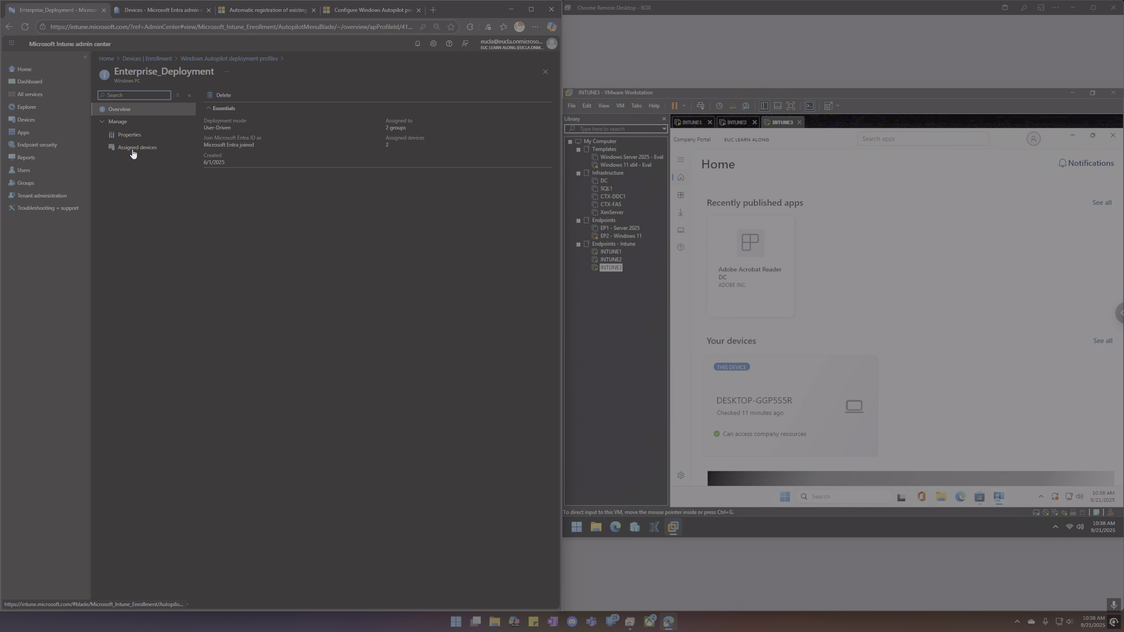
left_click(142, 135)
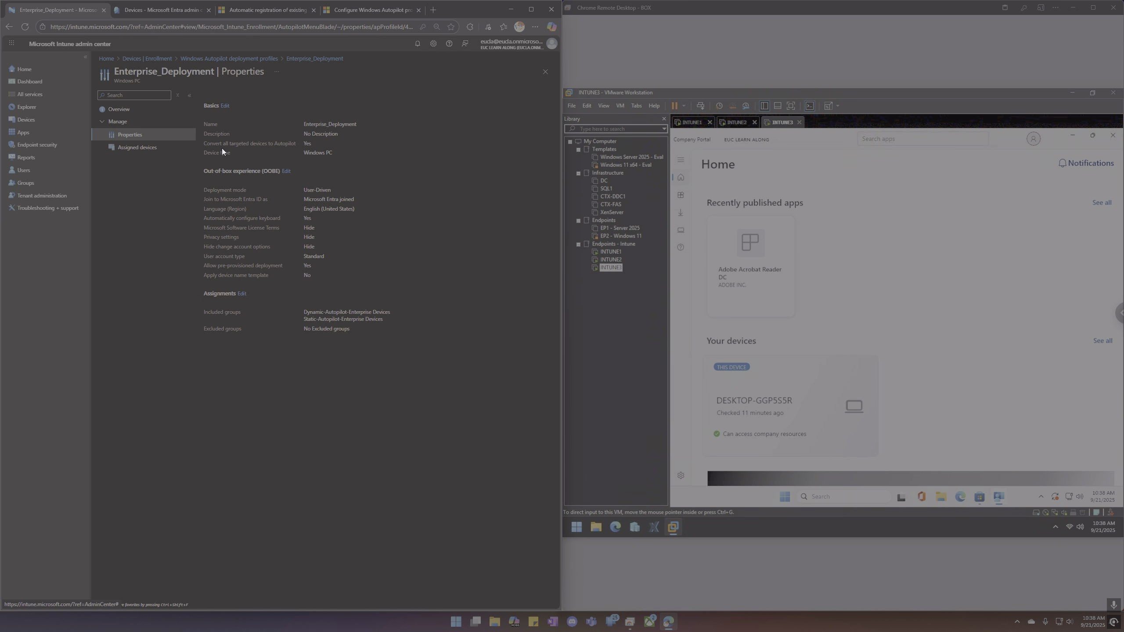
Highlight the convert-to-Autopilot 'Yes' setting and copy the included static group's name.
left_click_drag(218, 144, 312, 145)
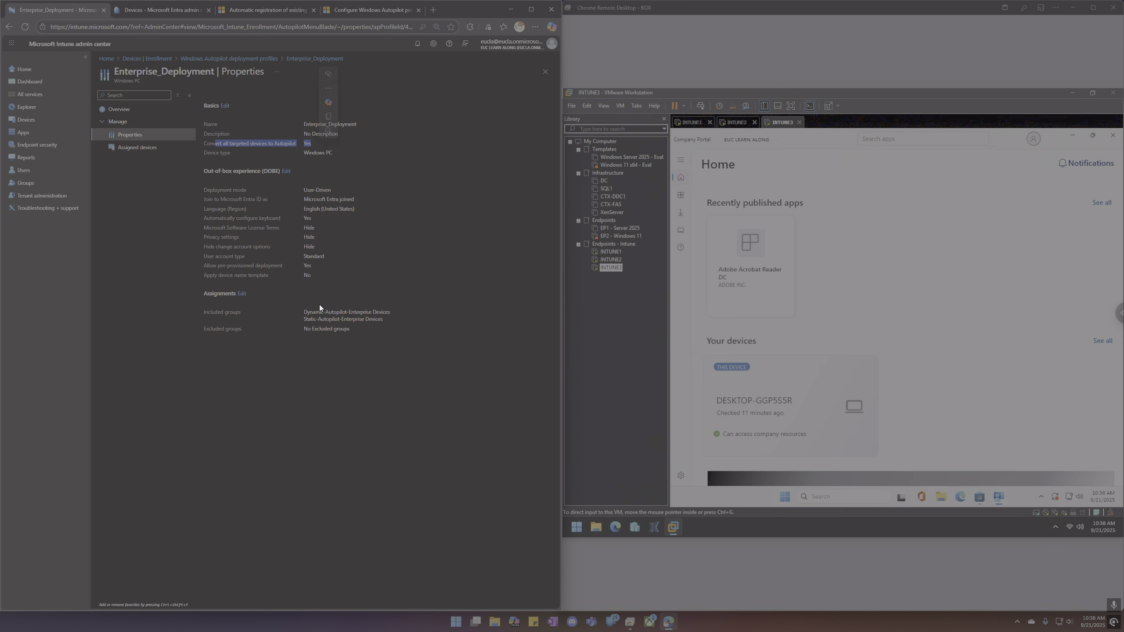
triple_click(371, 321)
key("ctrl+c")
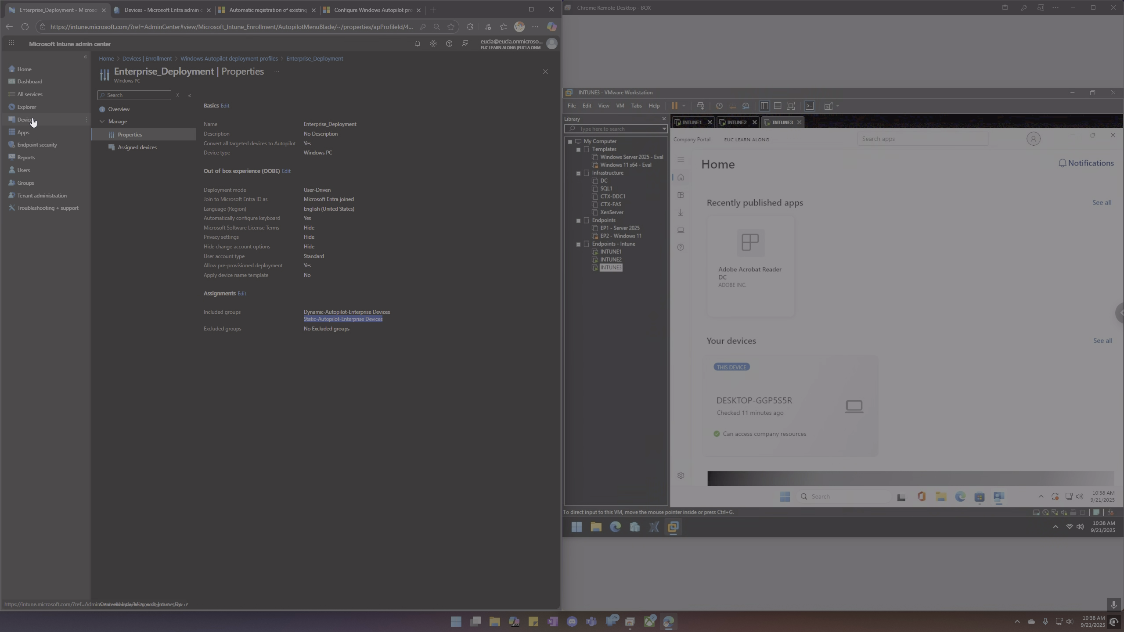
left_click(32, 183)
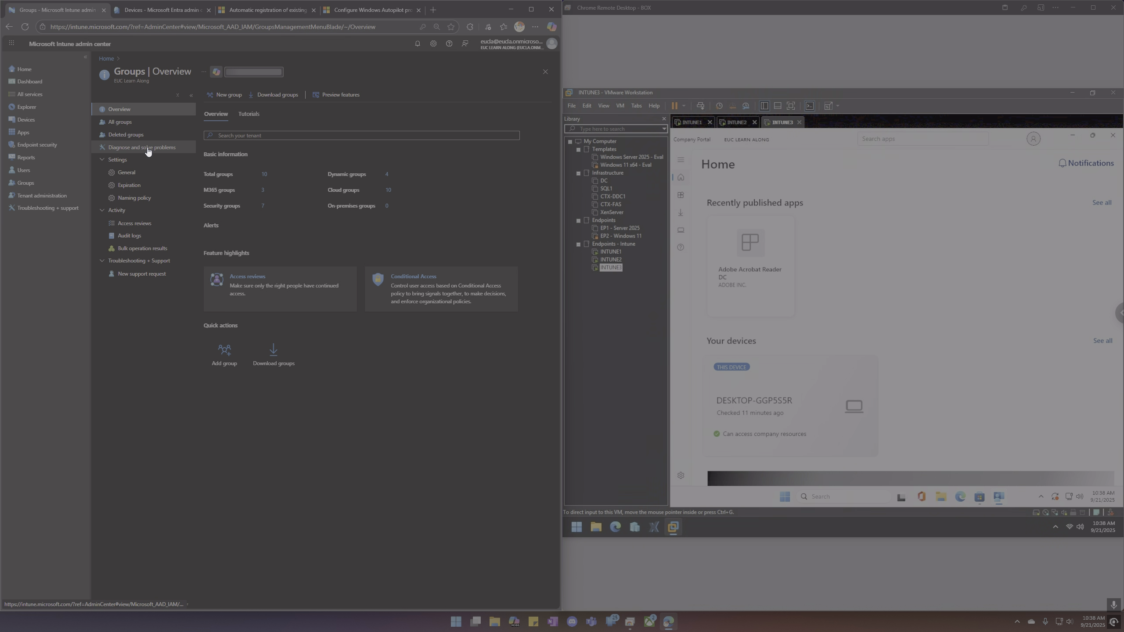
Find Static-Autopilot-Enterprise Devices among all groups and view its members.
left_click(134, 122)
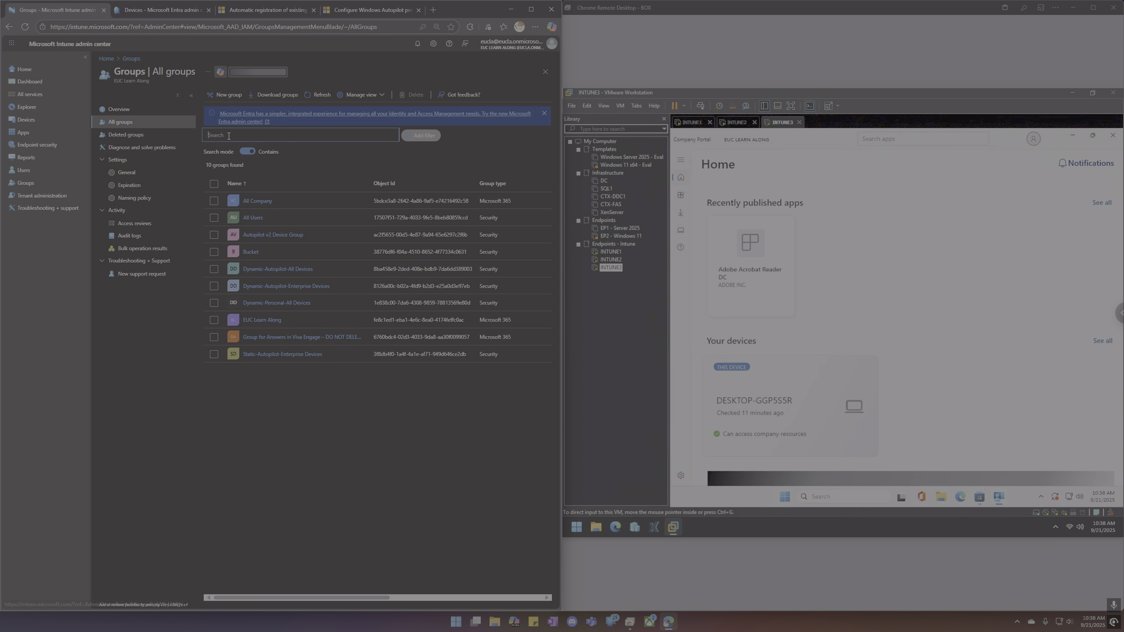
key("ctrl+v")
left_click(270, 201)
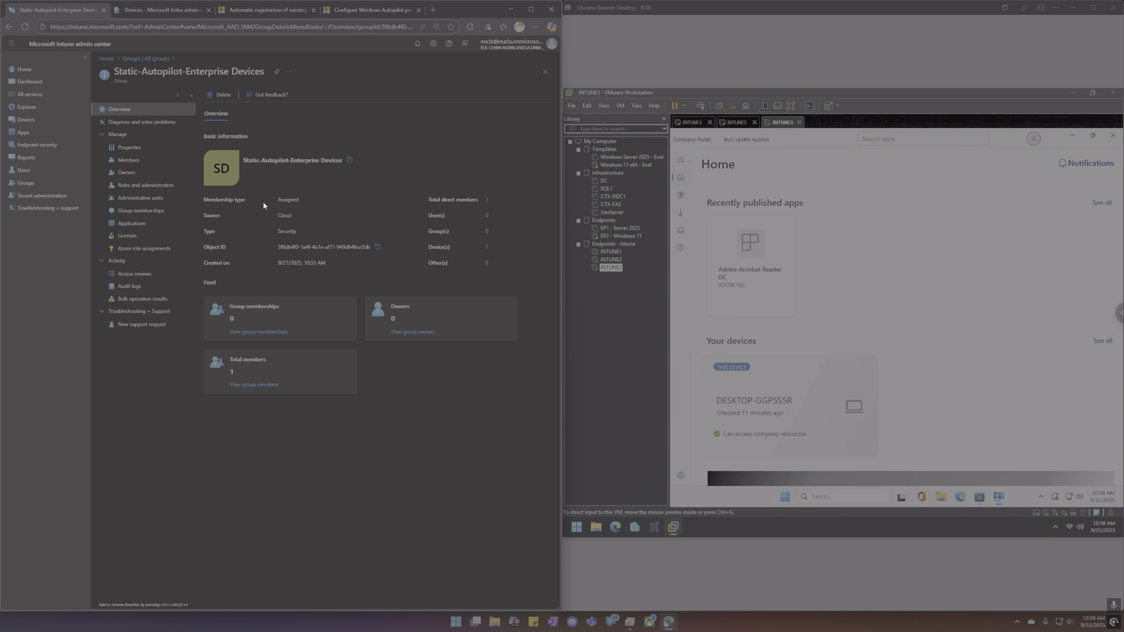
left_click(137, 161)
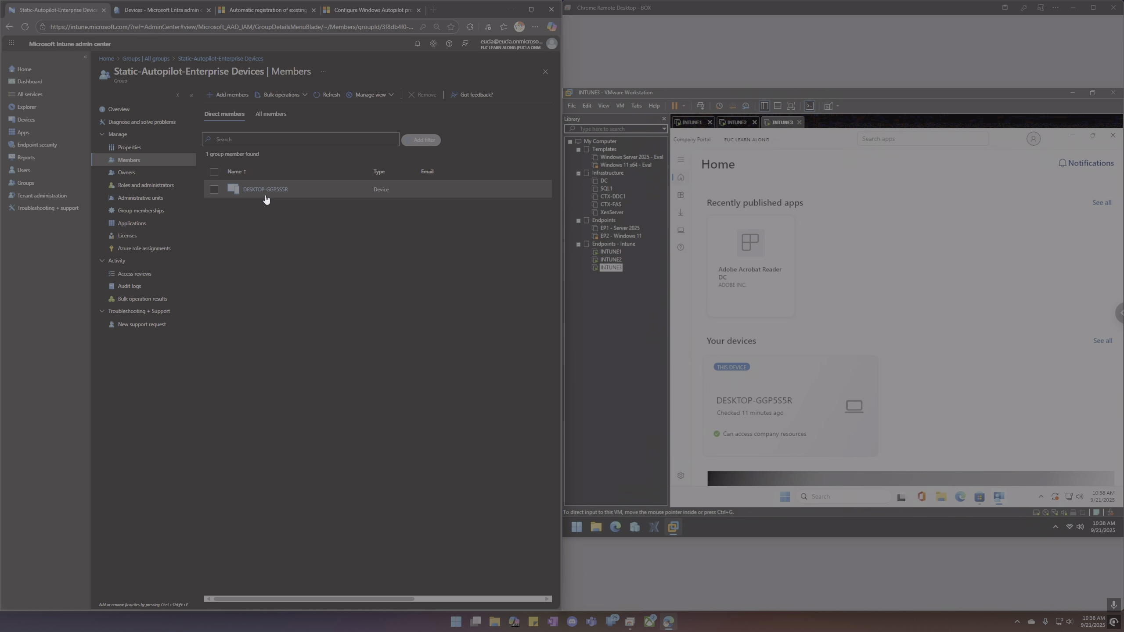
Refresh the Entra device list, return to the group's members, then go to Devices.
left_click(161, 11)
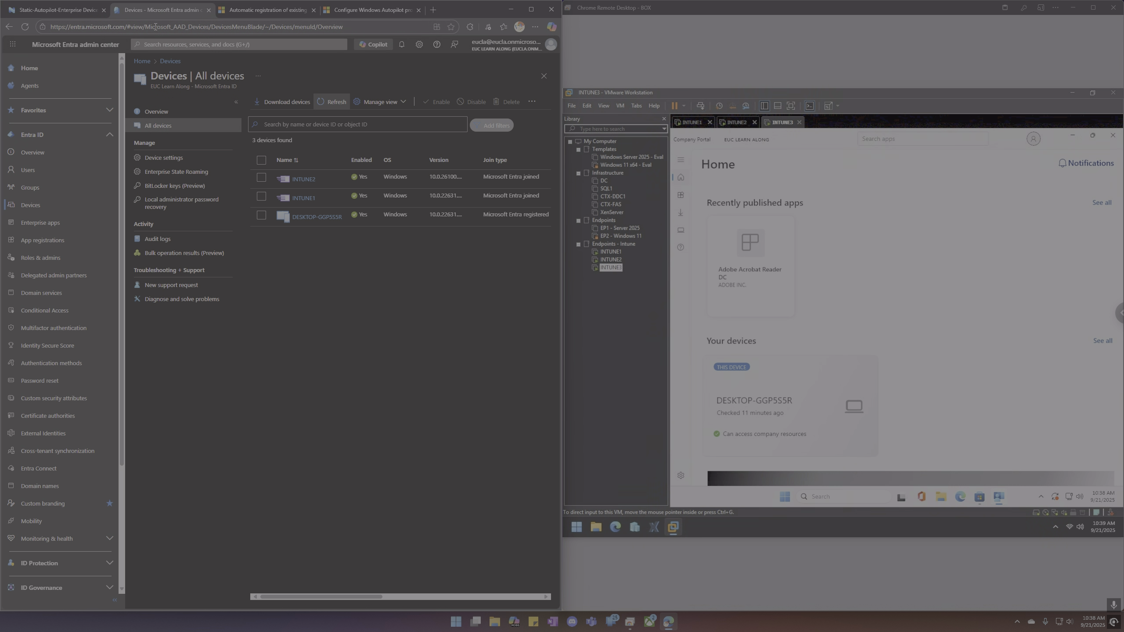
left_click(333, 102)
left_click(51, 10)
left_click(26, 120)
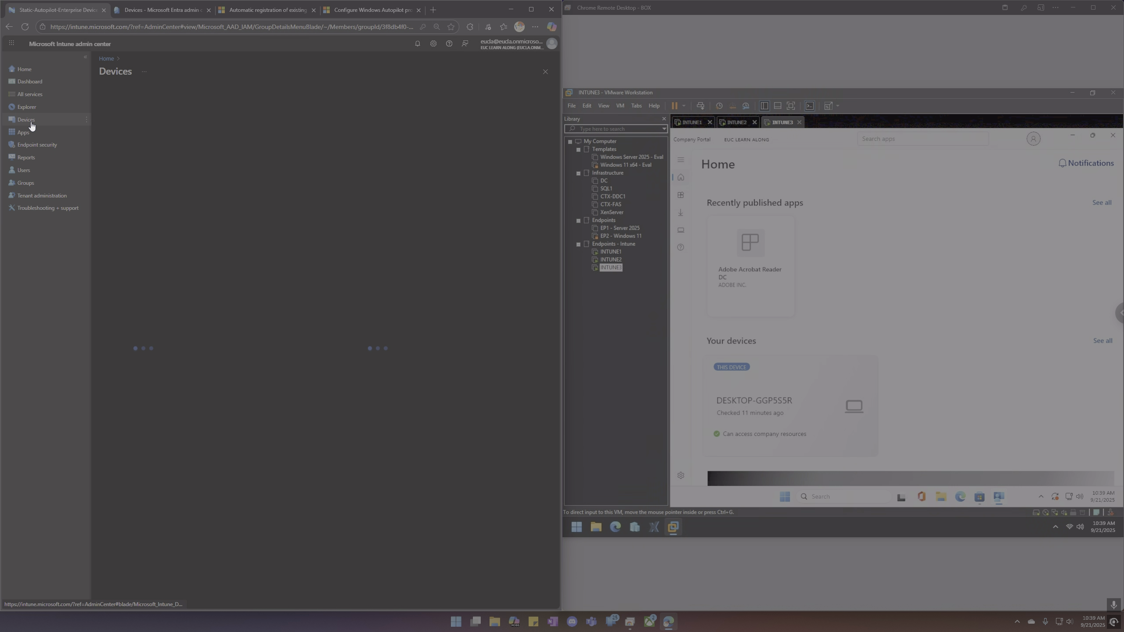
left_click(131, 273)
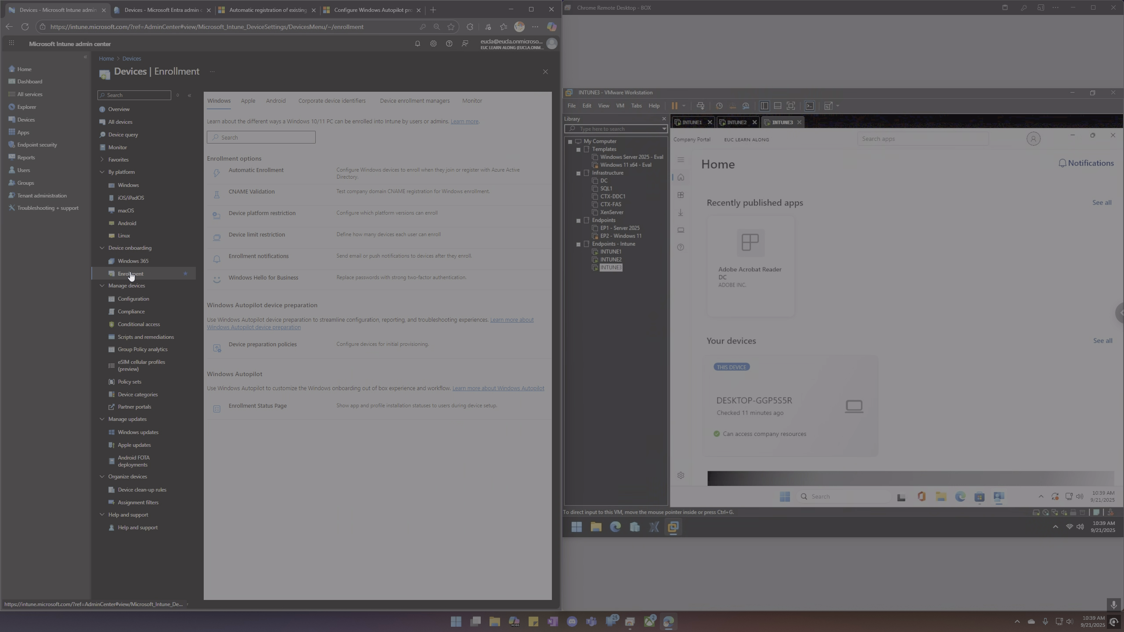
left_click(239, 454)
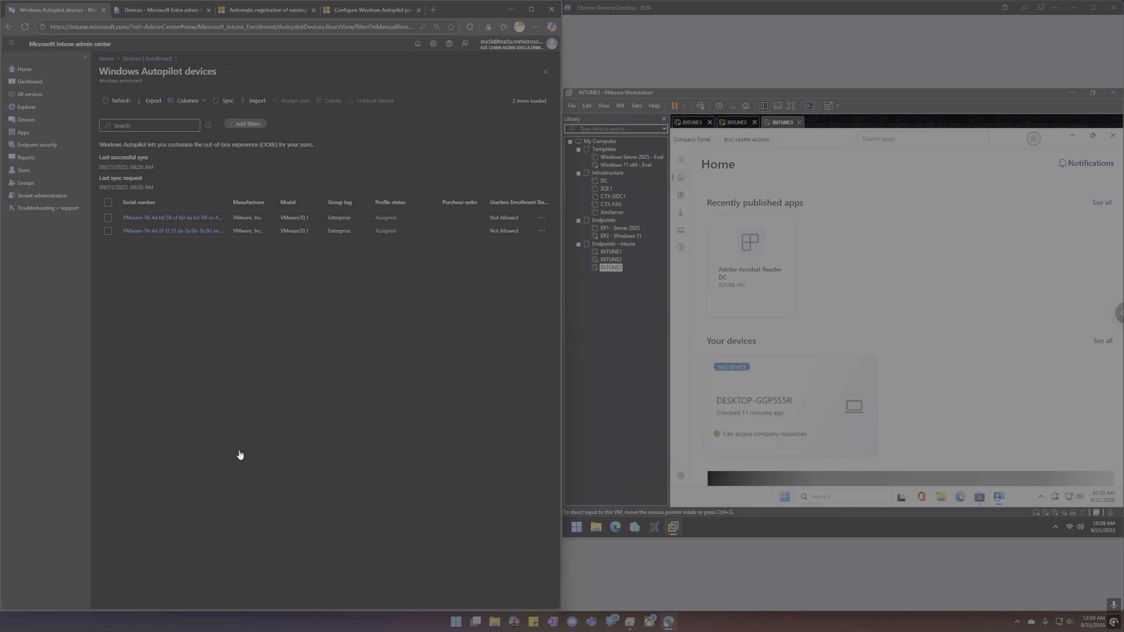
left_click(117, 102)
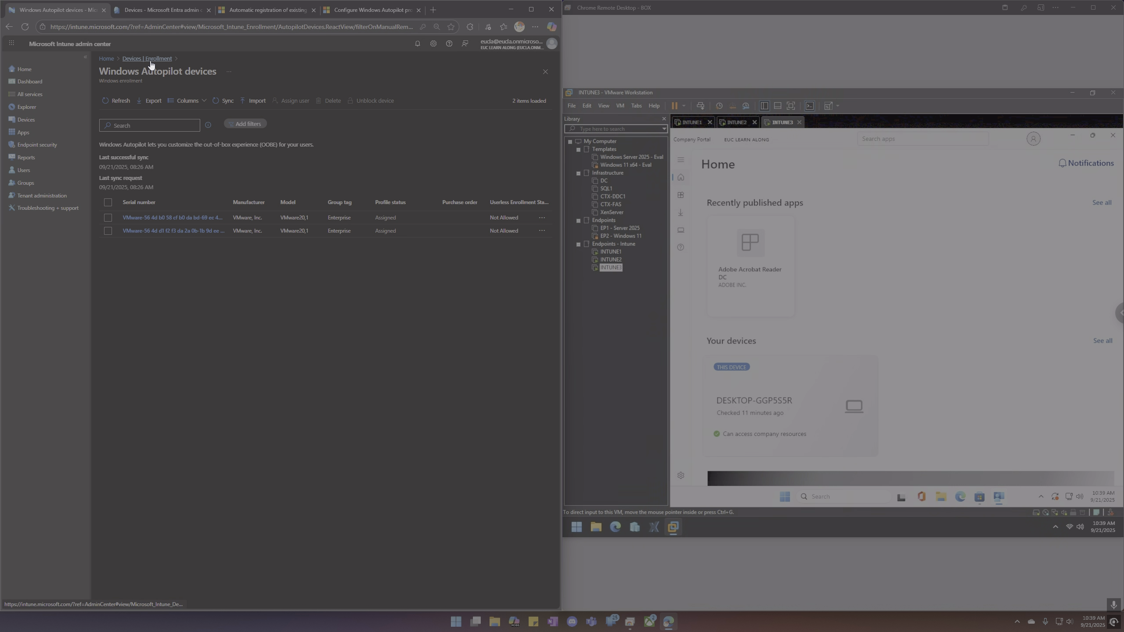
left_click(119, 101)
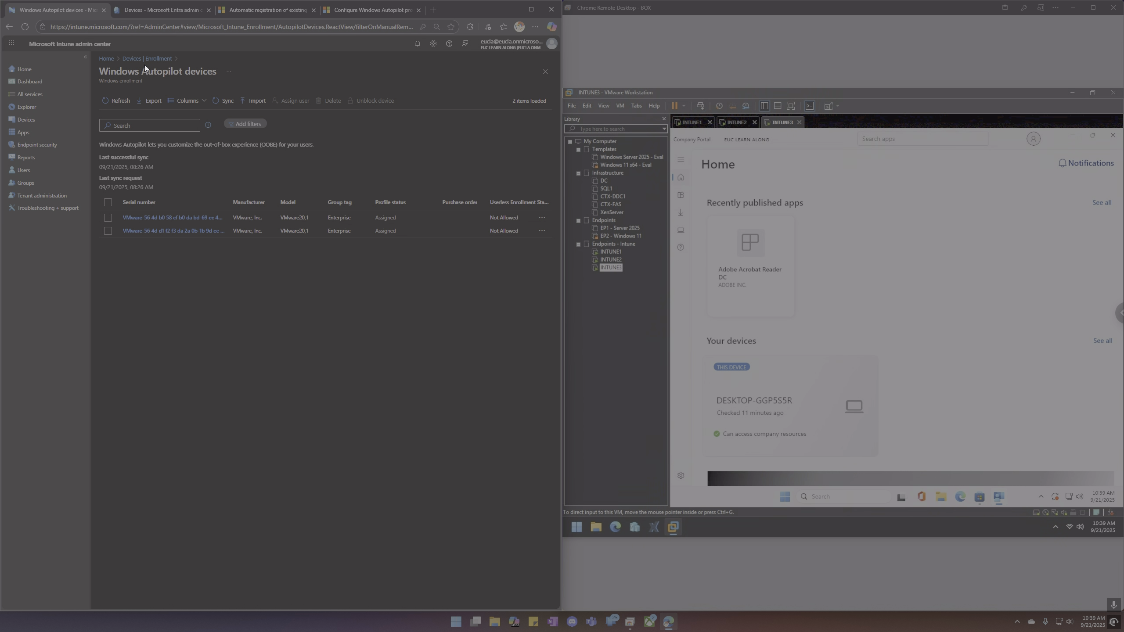
left_click(41, 120)
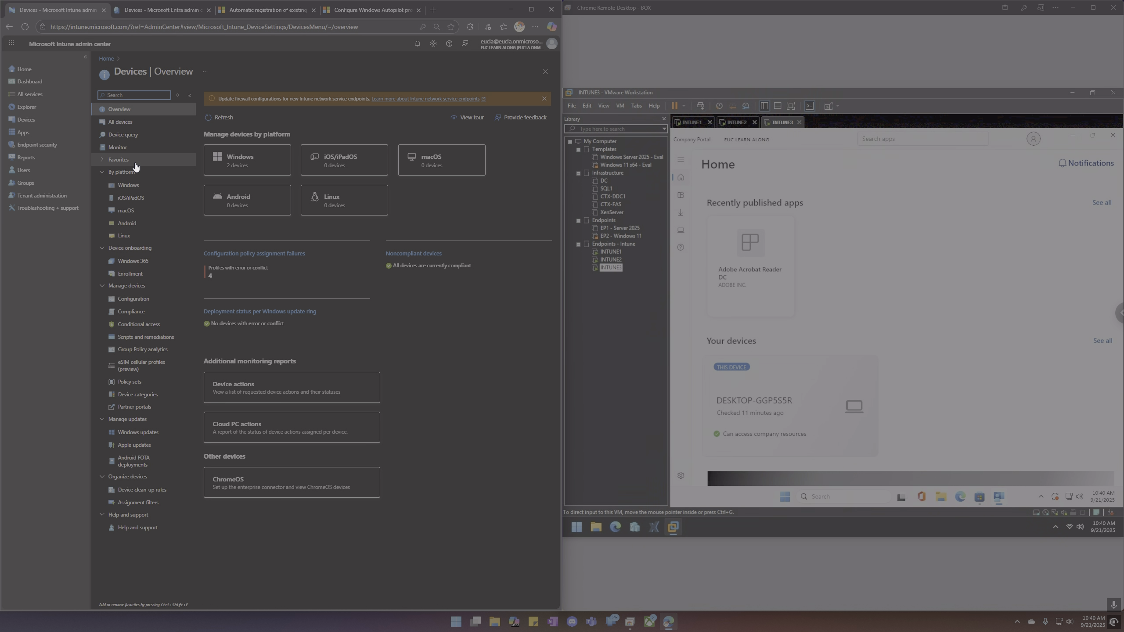
Open Enterprise_Deployment's Assigned devices, refresh the list, and cross-check the Entra all-devices list.
left_click(136, 274)
left_click(266, 475)
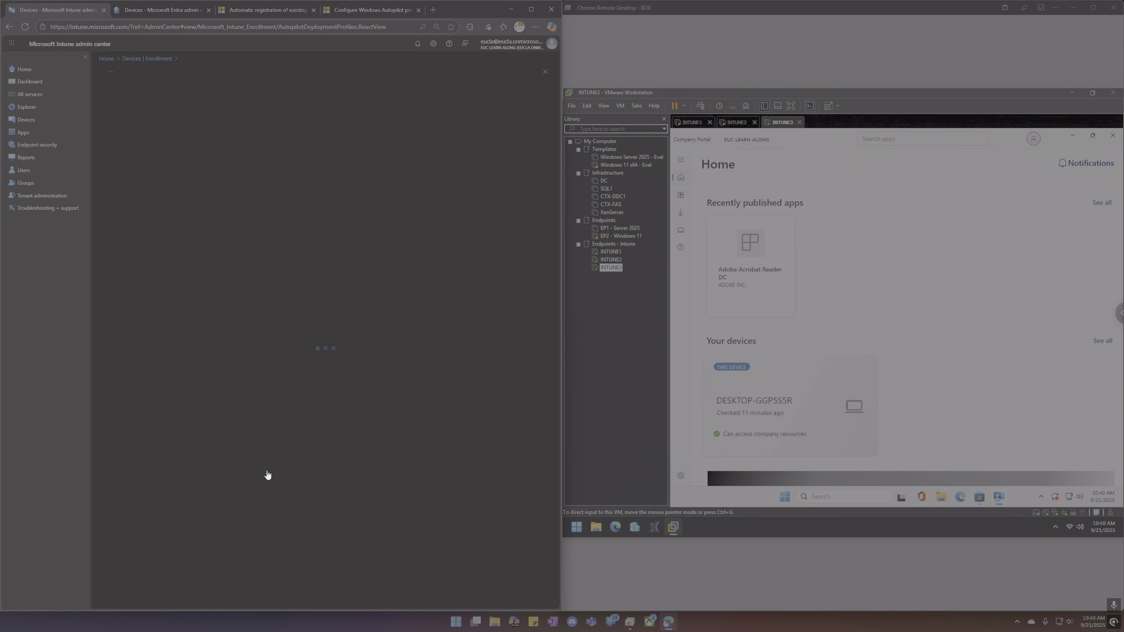
left_click(133, 151)
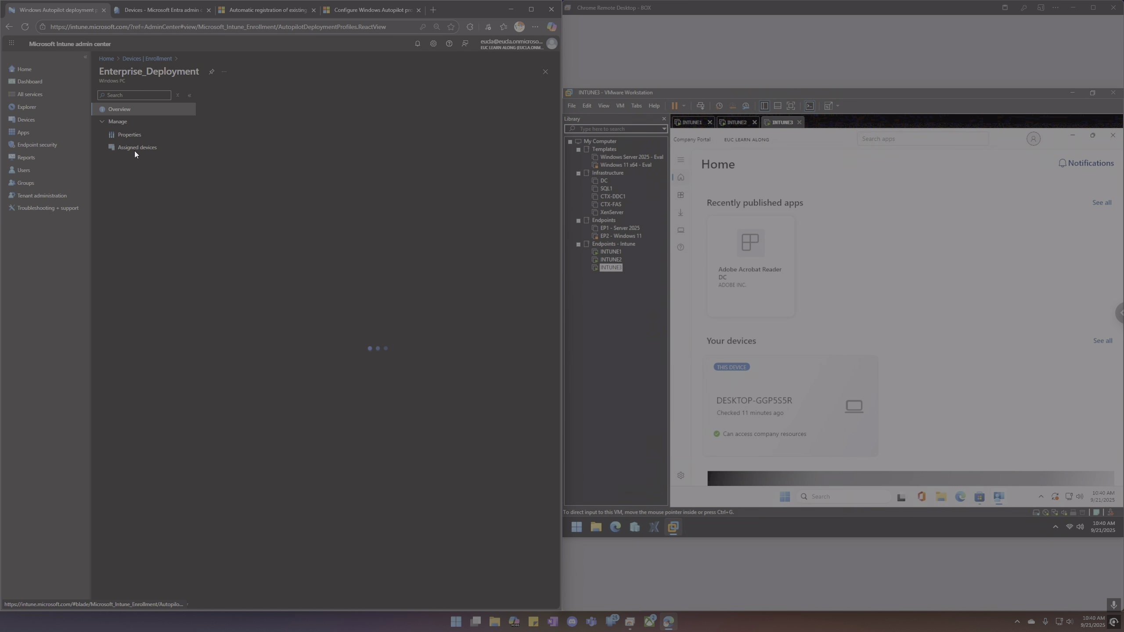
left_click(134, 149)
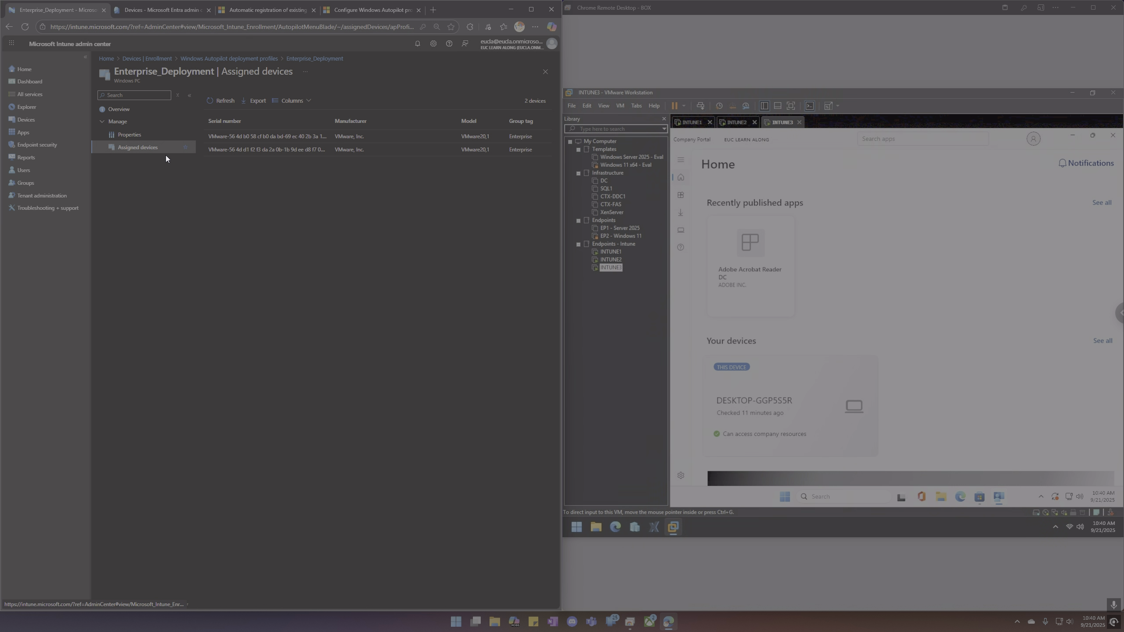
left_click(226, 102)
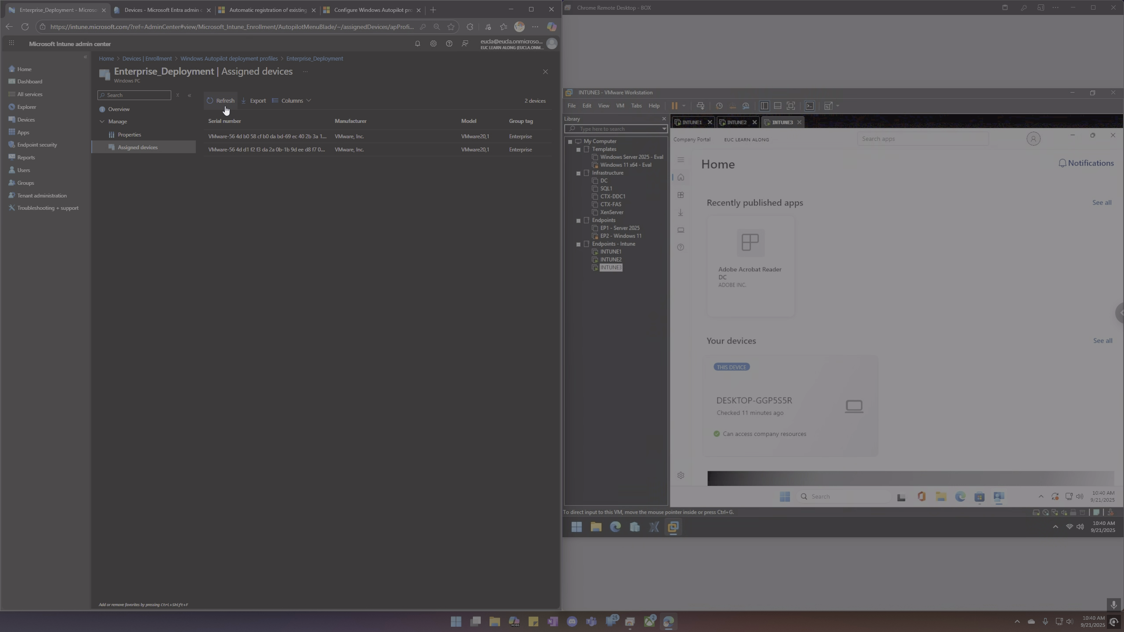
left_click(165, 13)
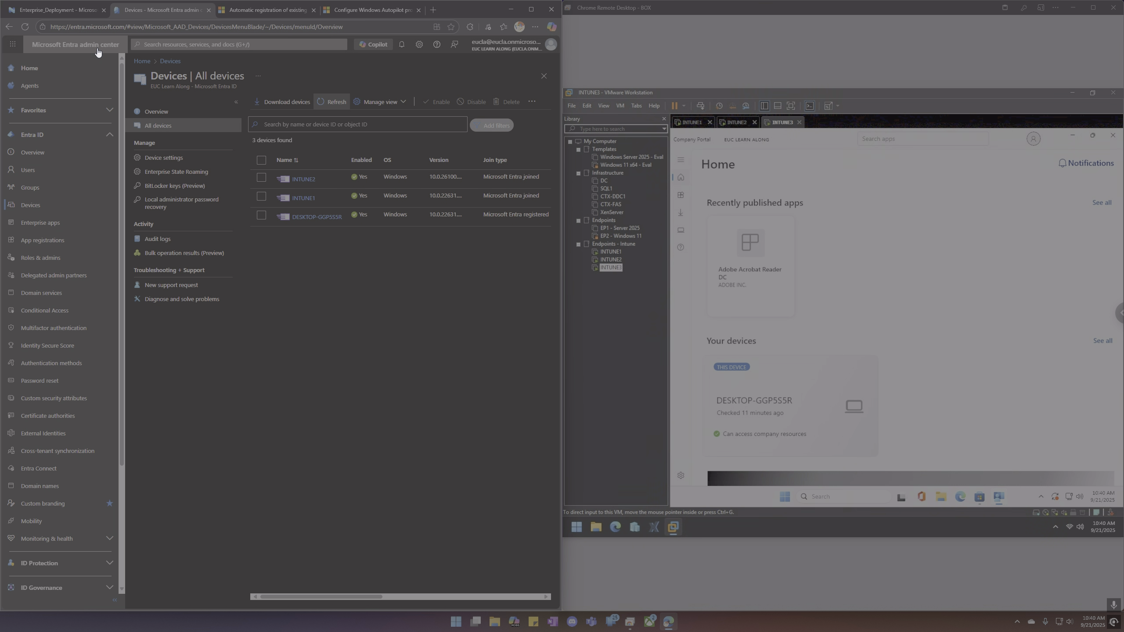
left_click(57, 10)
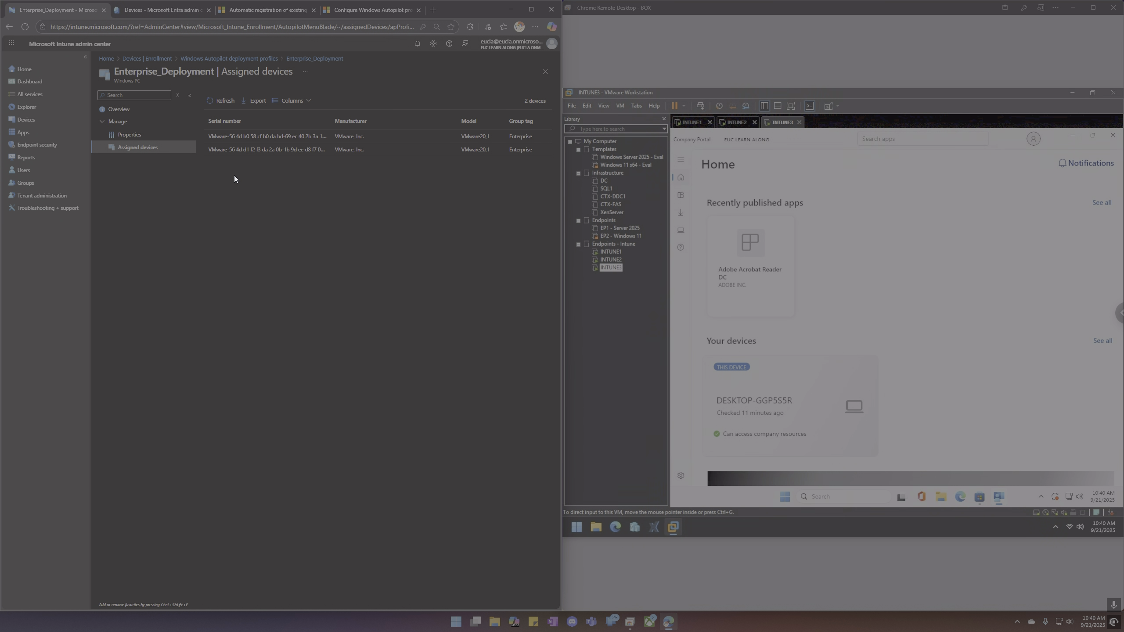